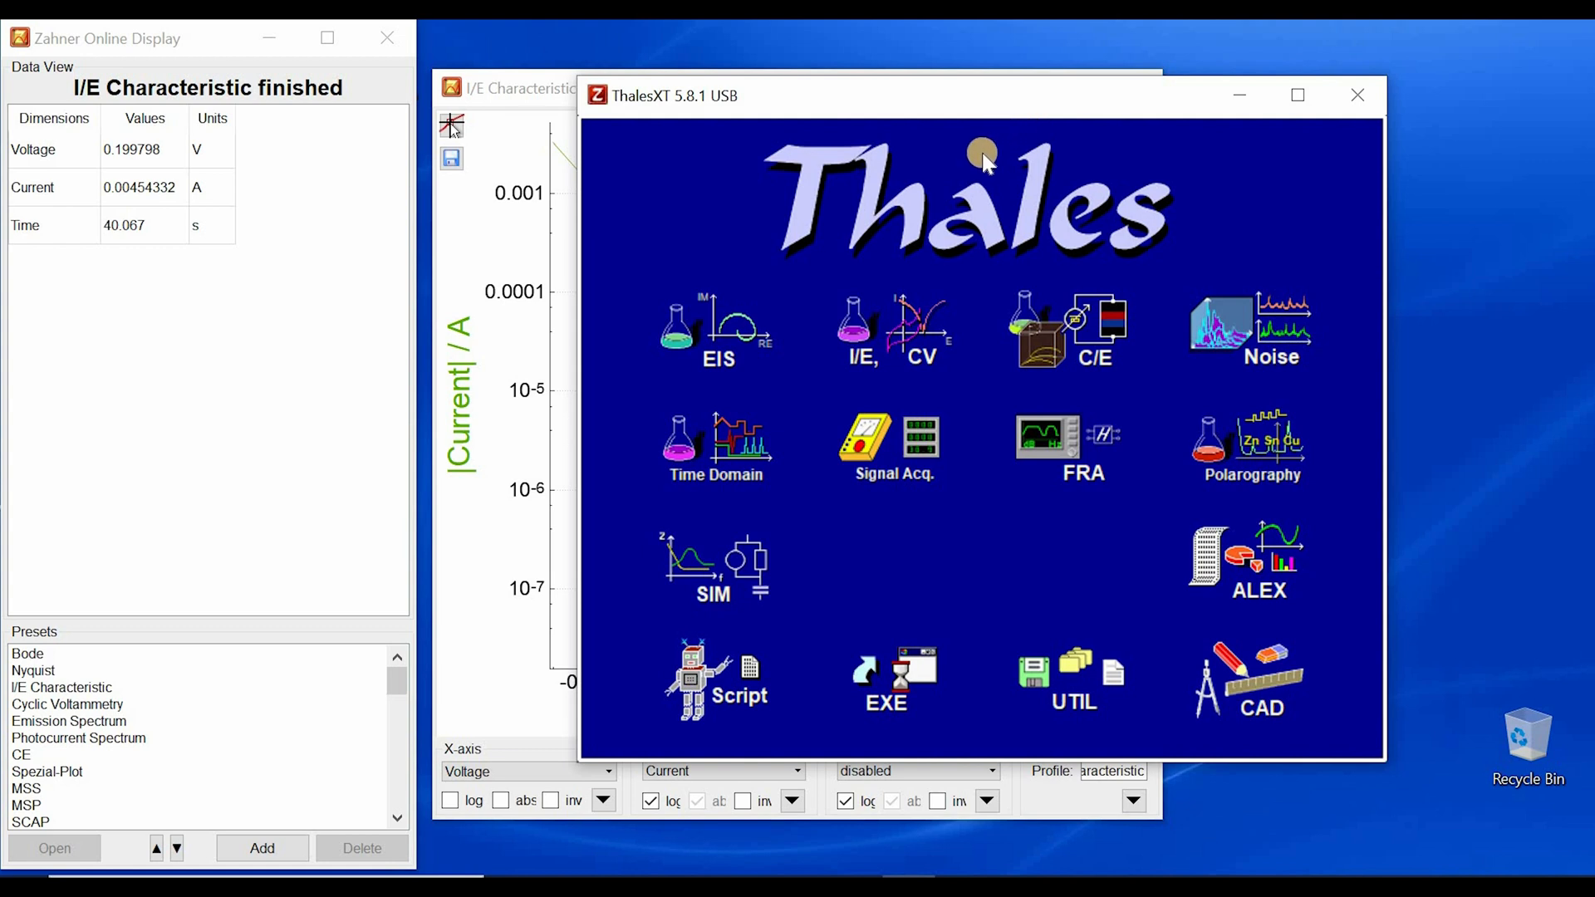
Step: Open the current-voltage and cyclic voltammetry method and set the end potential to 0 V
left_click(906, 307)
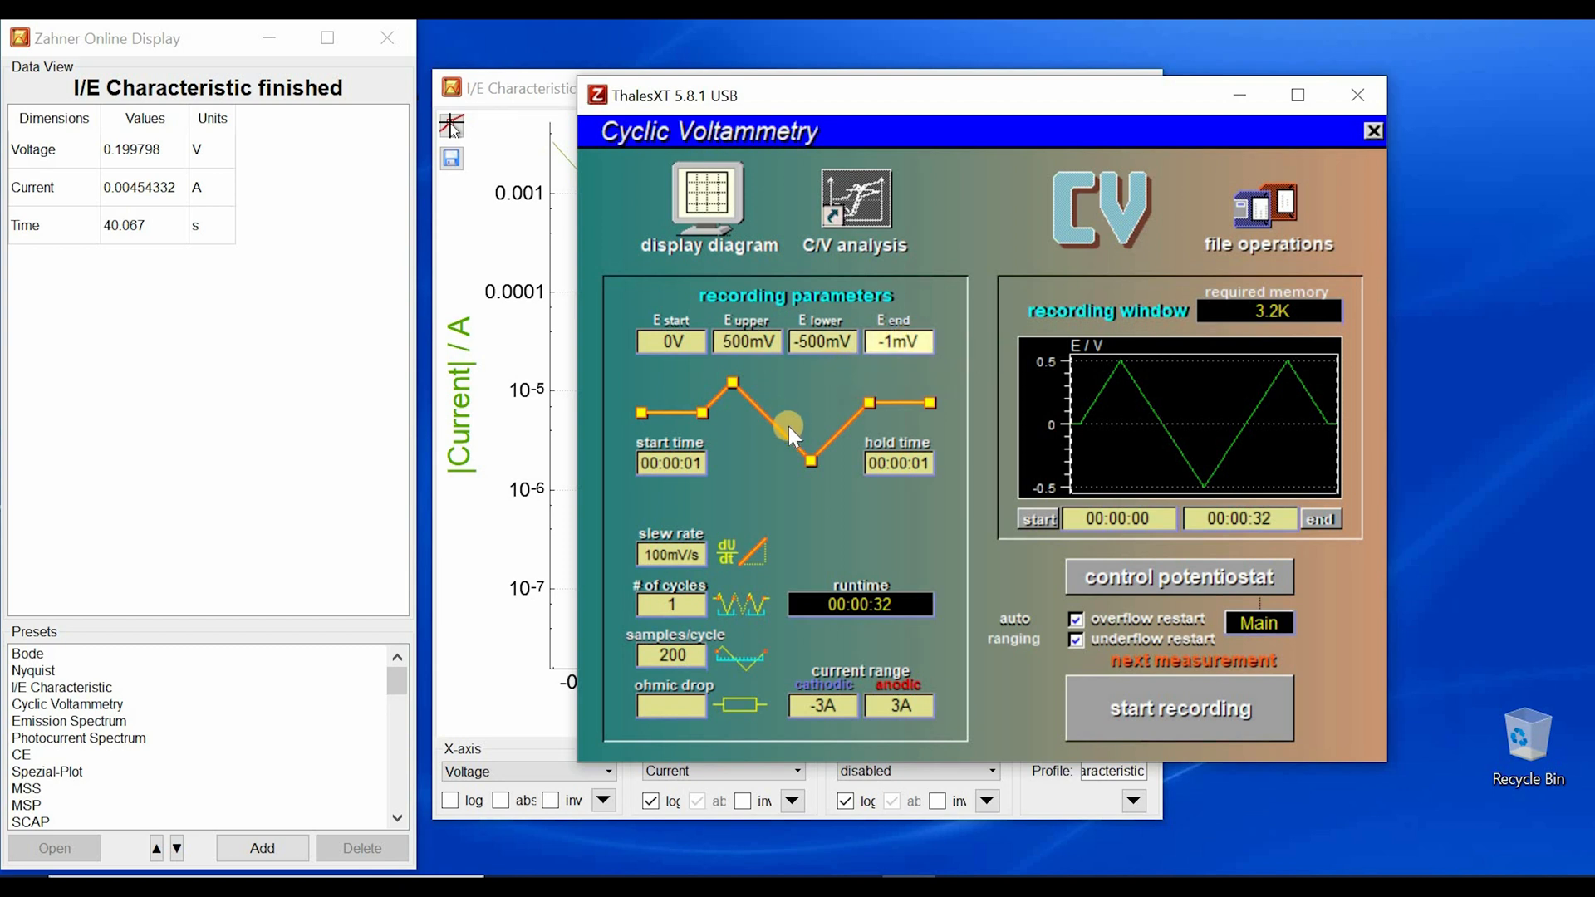
left_click(904, 340)
type("0")
key("Return")
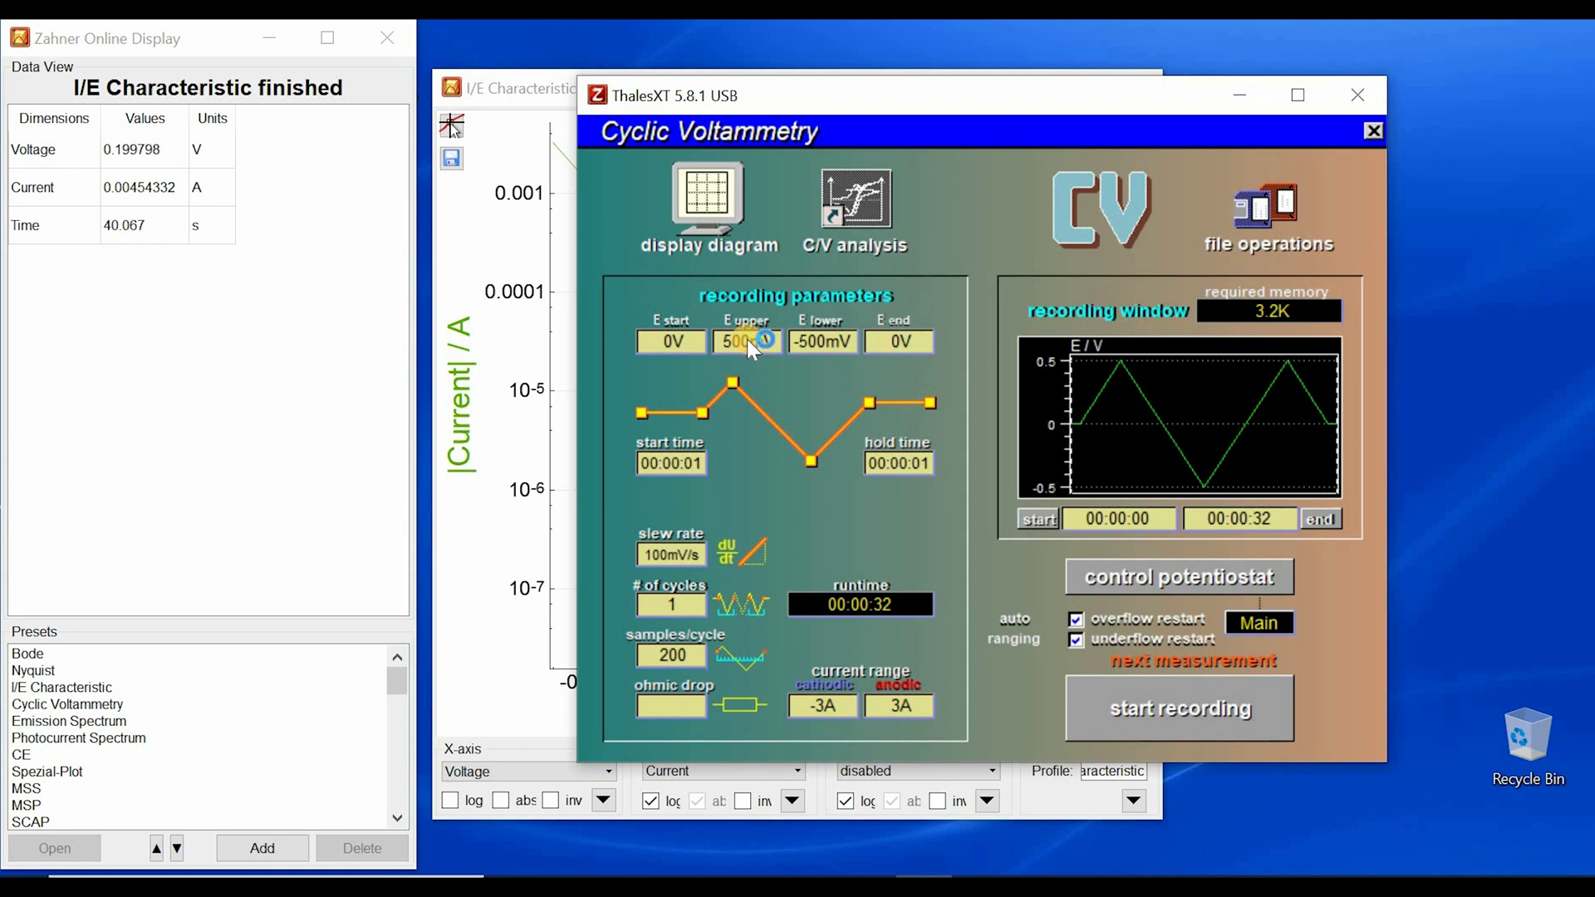
Step: Set the upper potential of the cyclic voltammetry sweep to 500 mV
left_click(811, 432)
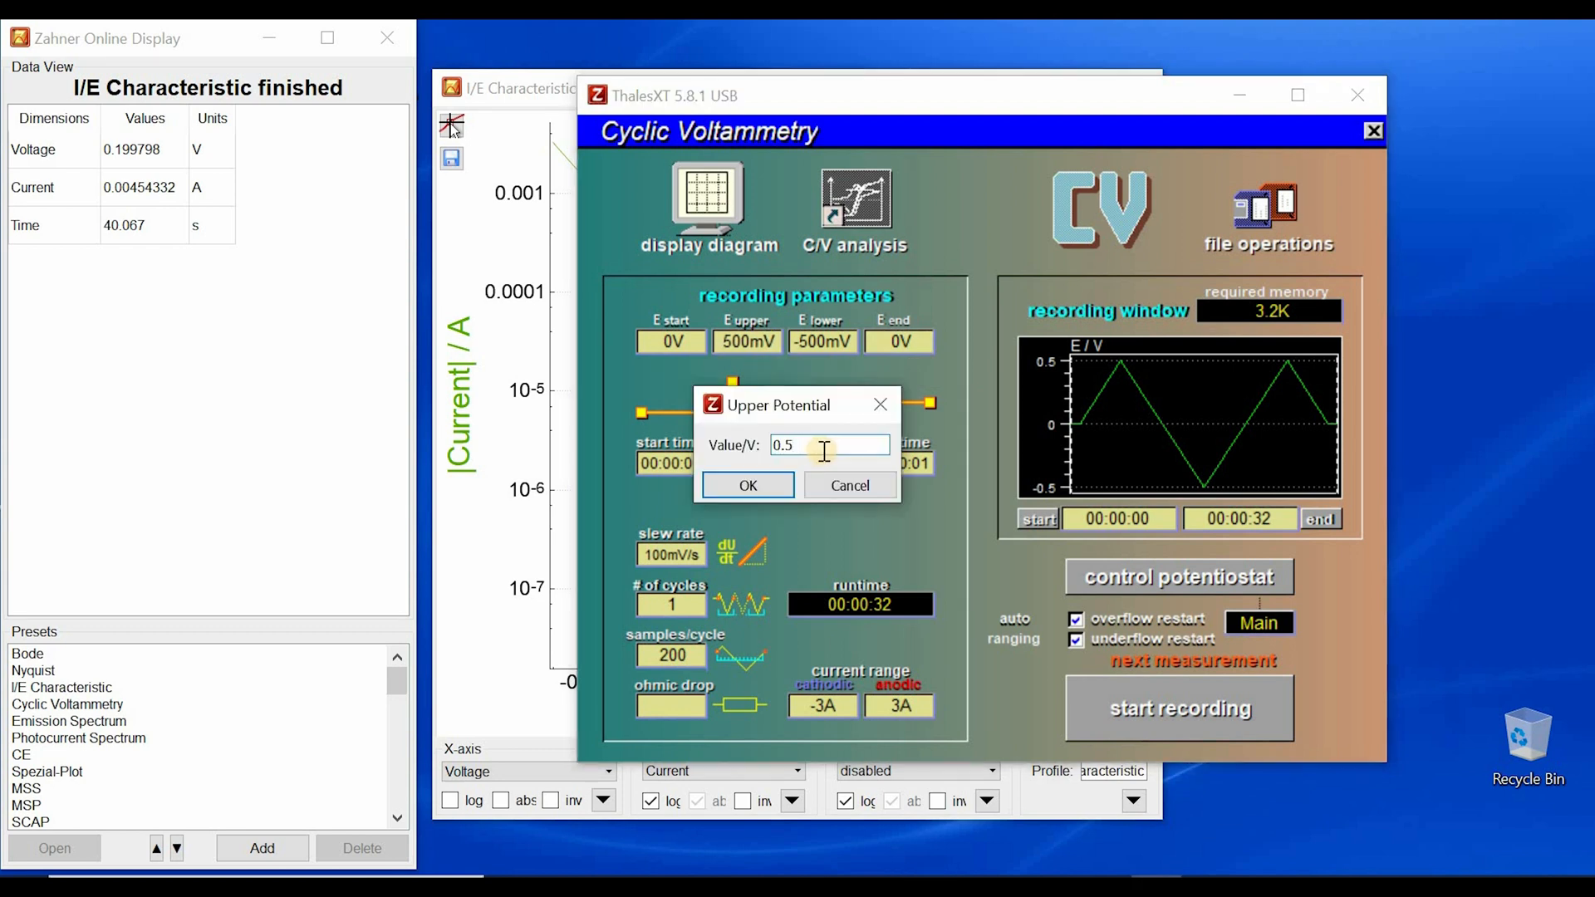
key("ctrl+a")
type("500mV")
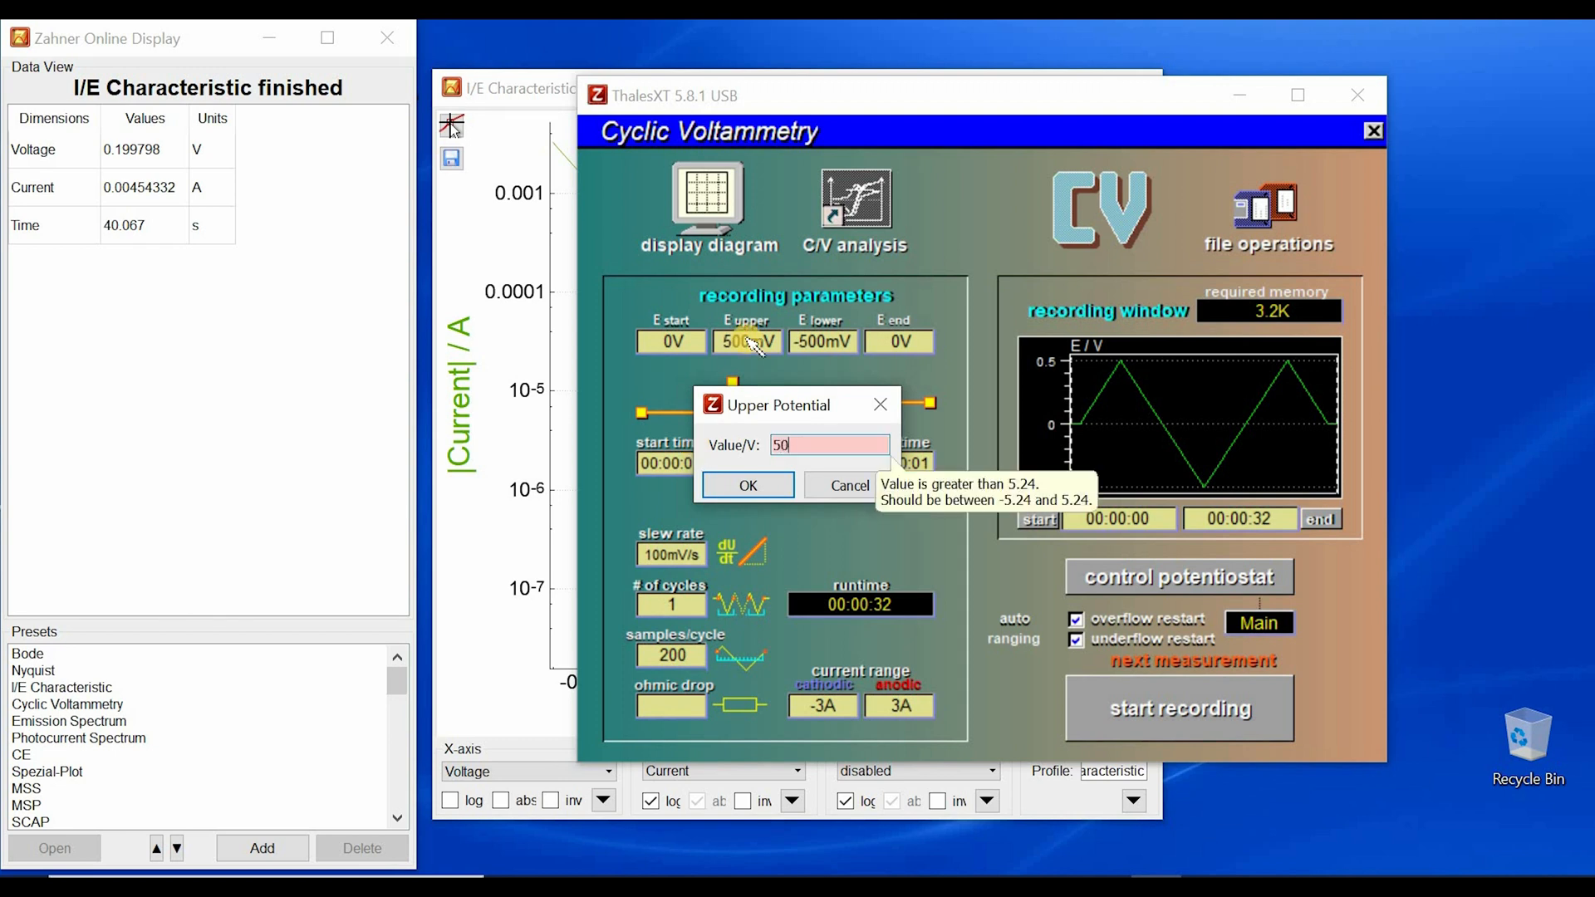
key("Return")
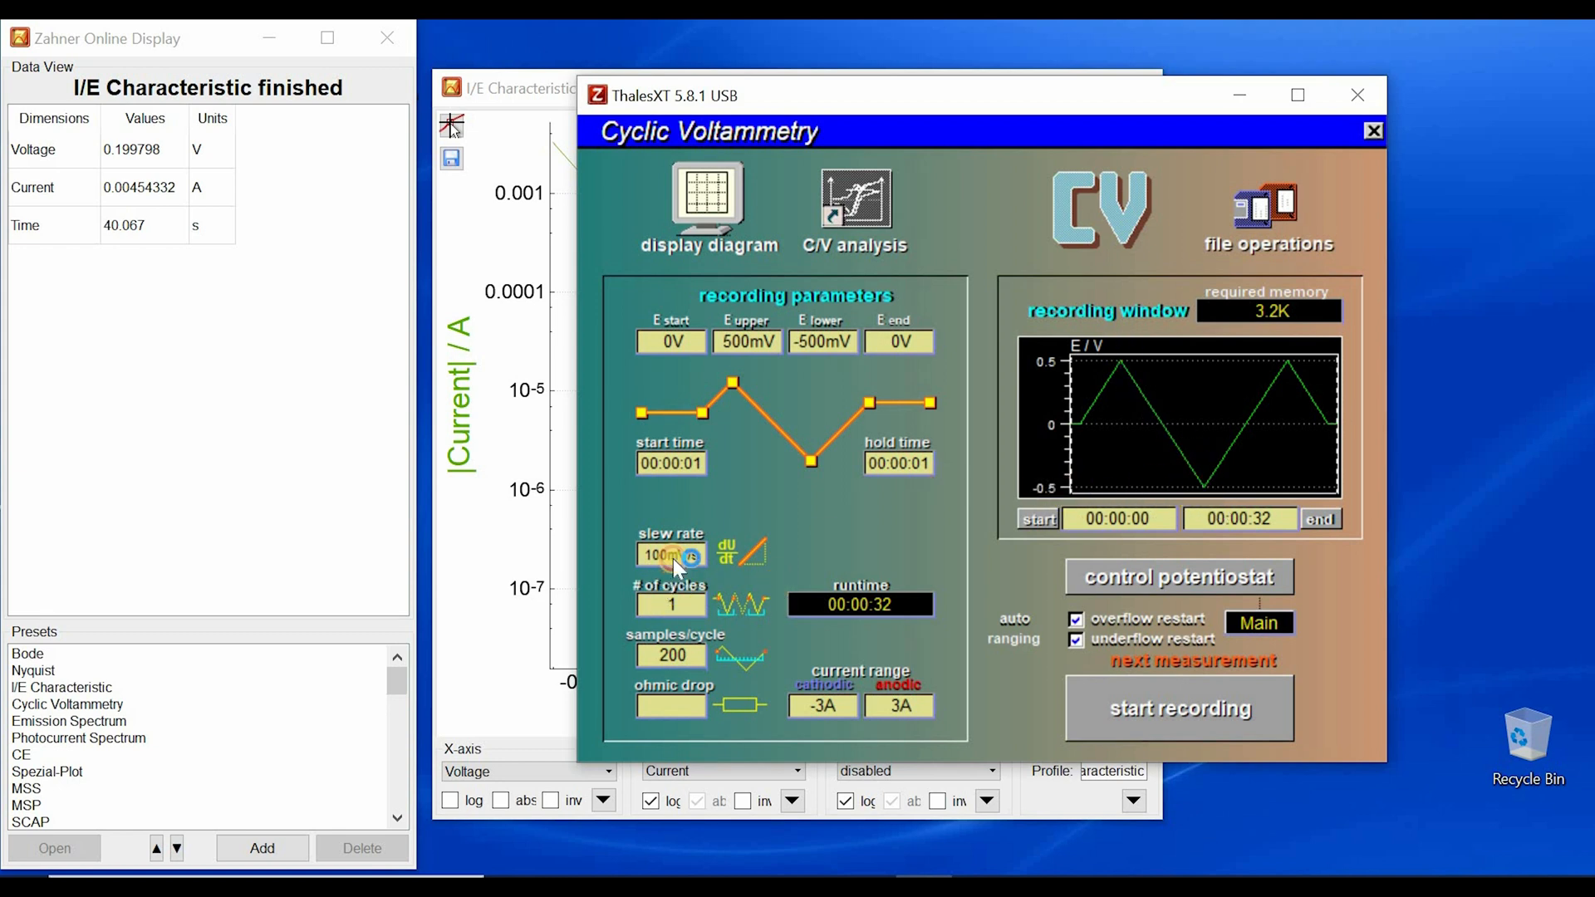
Step: Make the slew rate negative, -0.1 V/s, so the sweep starts in the negative potential direction
left_click(788, 437)
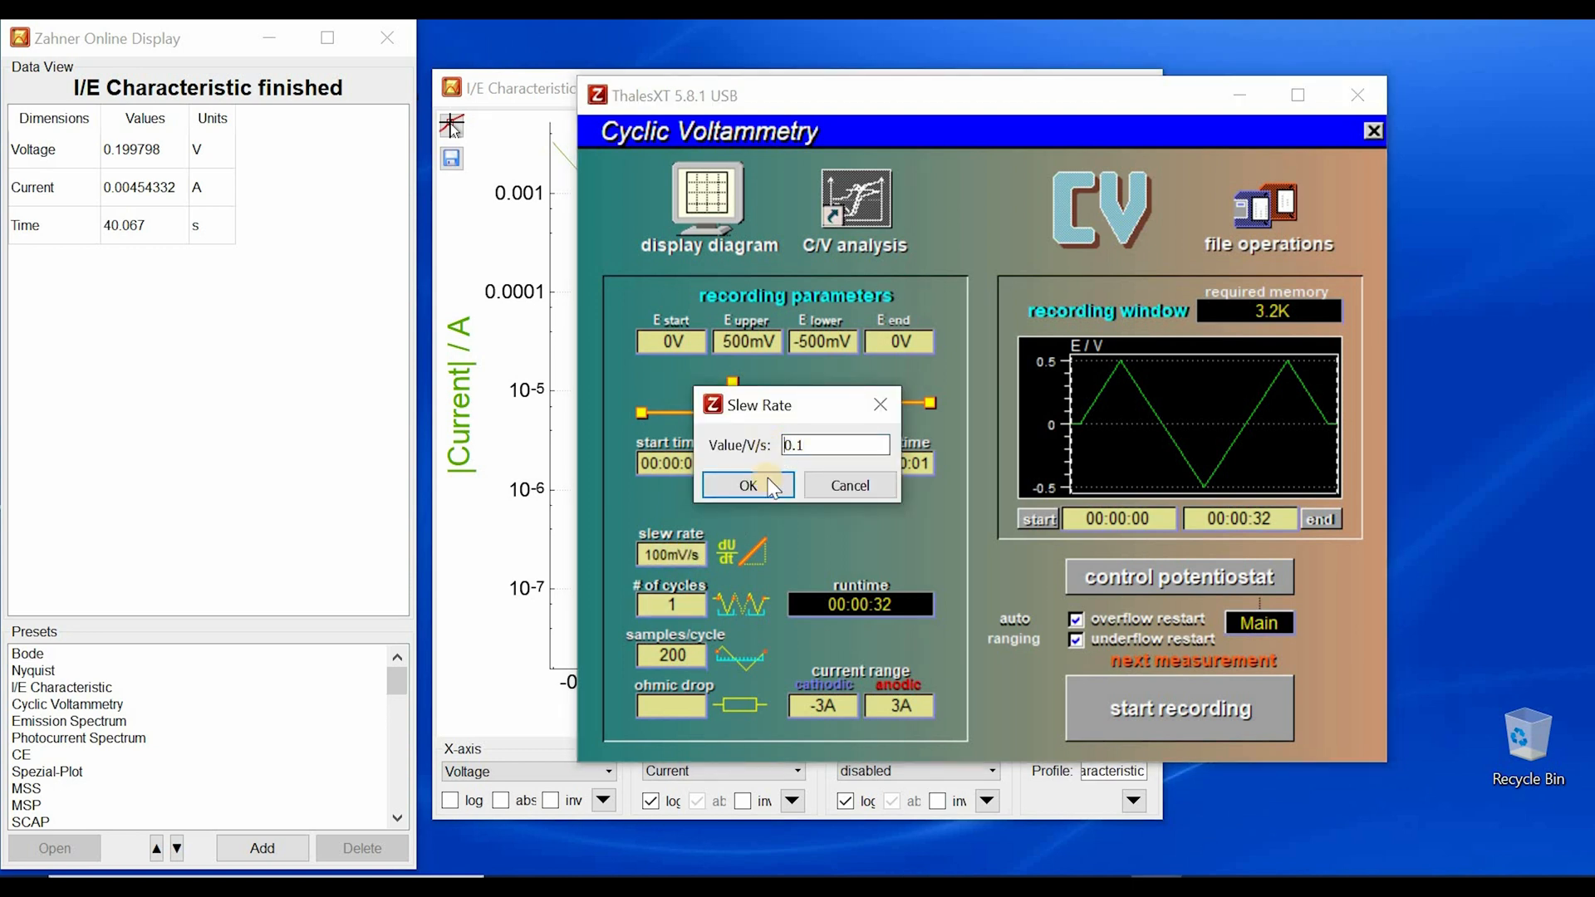
type("-")
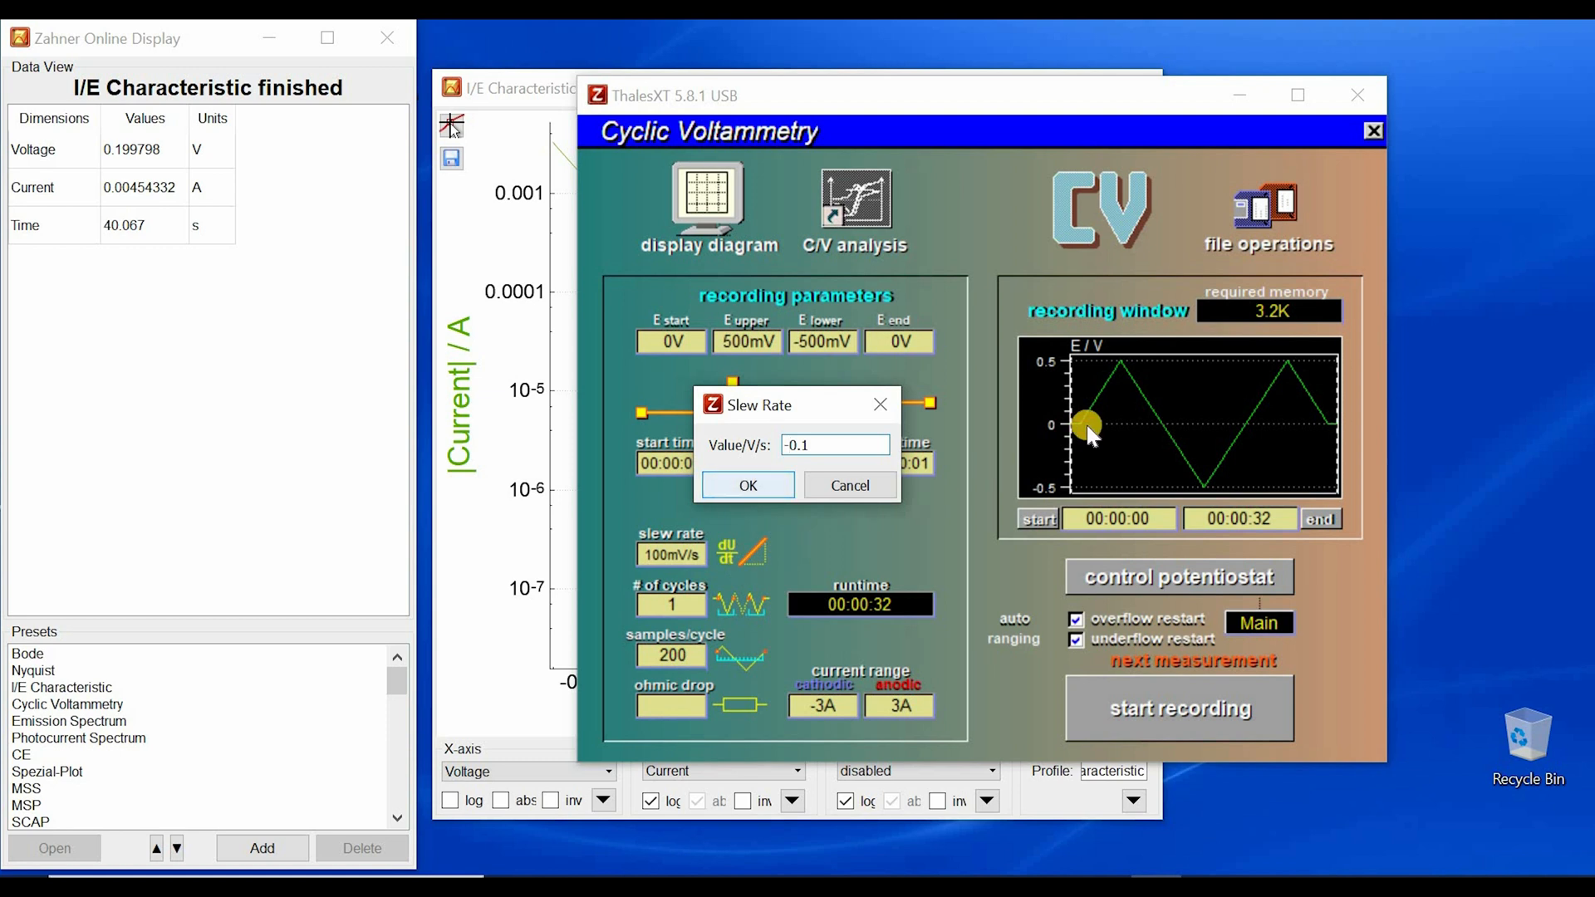
key("Return")
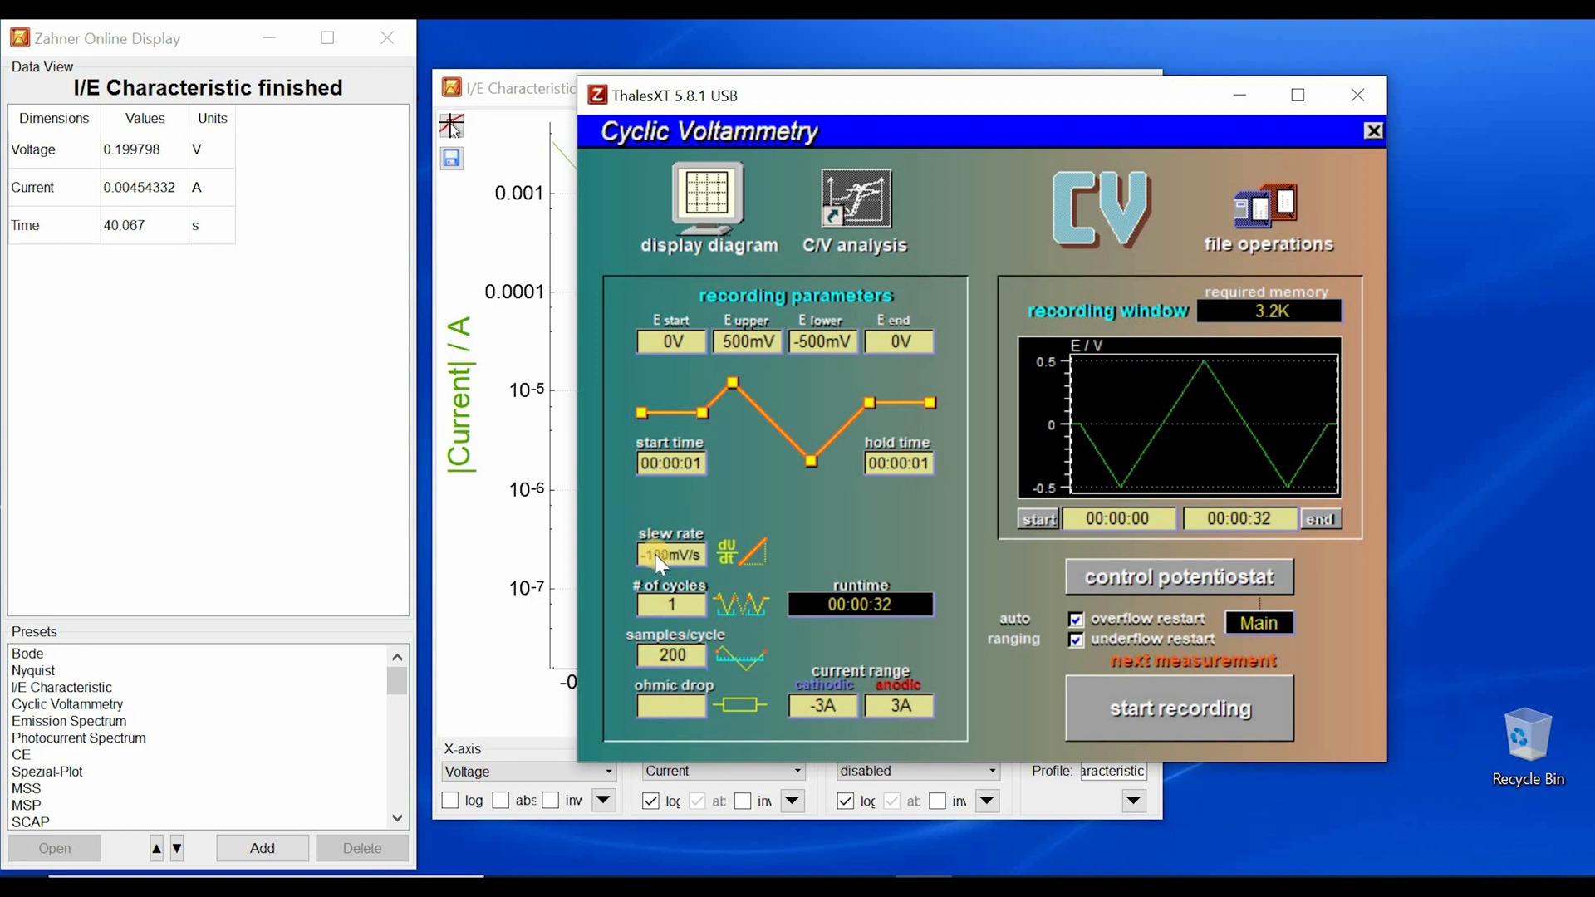
Step: Set the slew rate to positive 0.1 V/s so the sweep starts towards the upper potential
left_click(756, 560)
key("Home")
key("Delete")
key("Return")
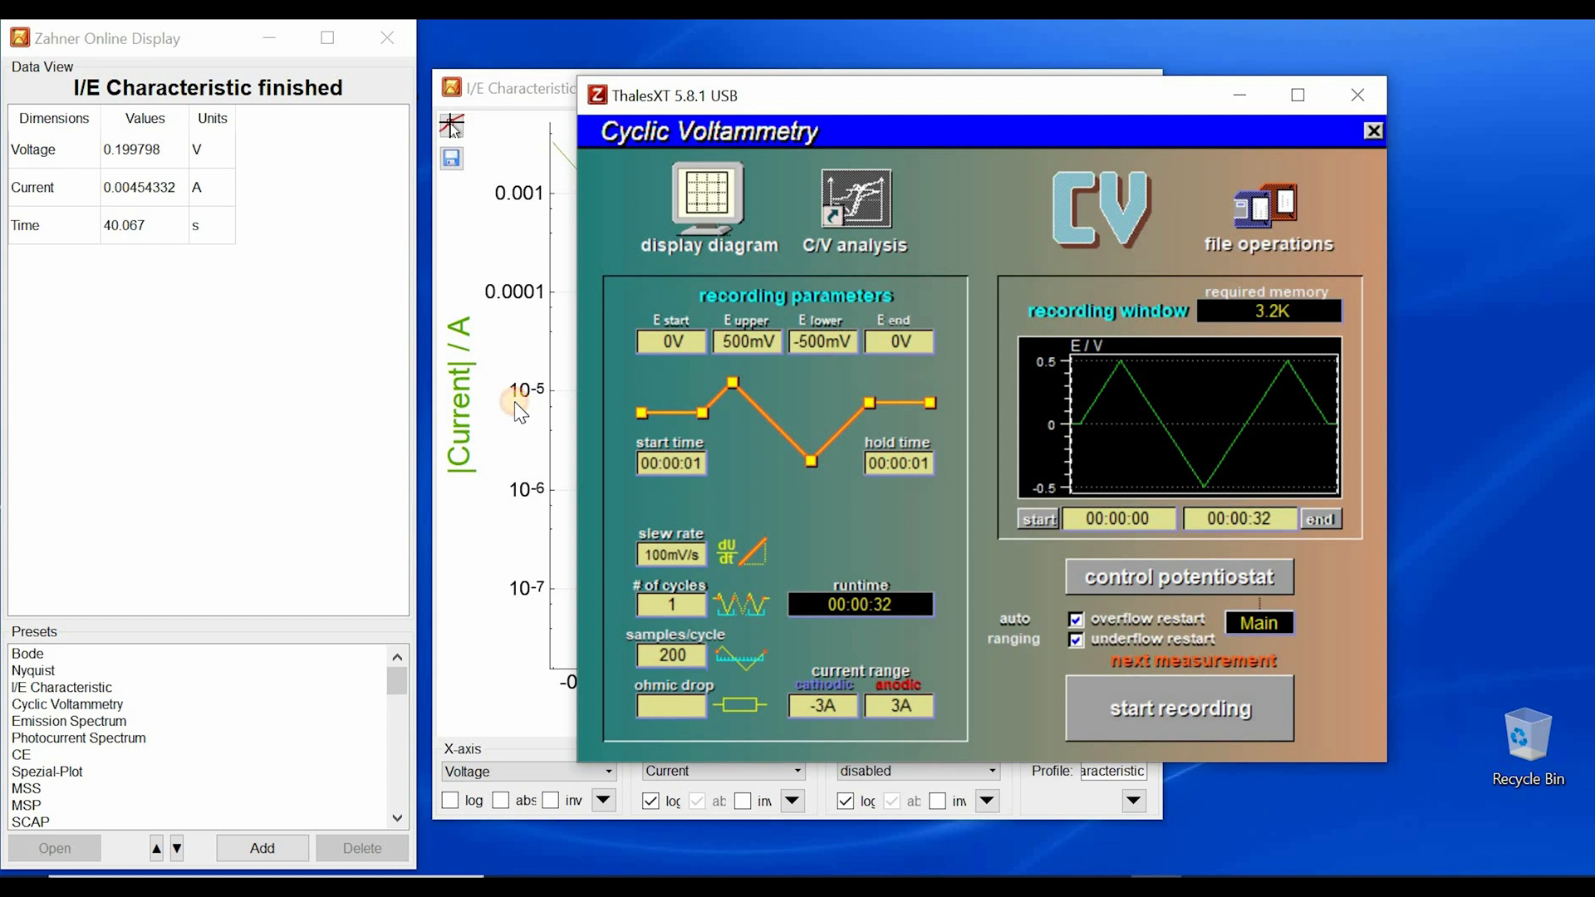
Step: Set the number of cycles to 2 and the samples per cycle to 2000
key("BackSpace")
type("2")
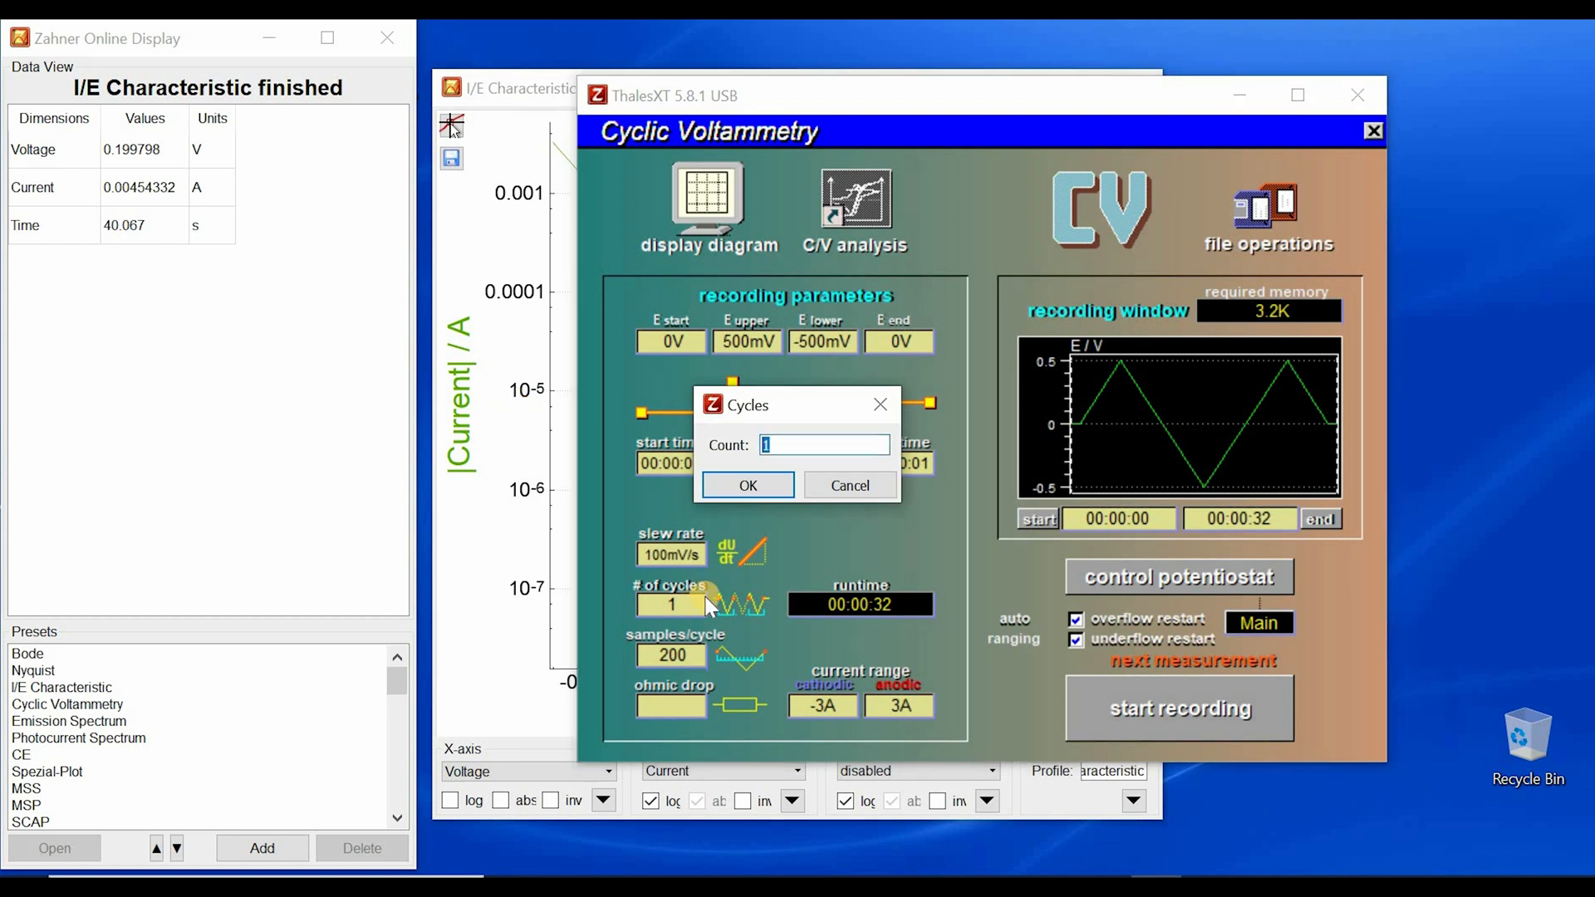
key("Return")
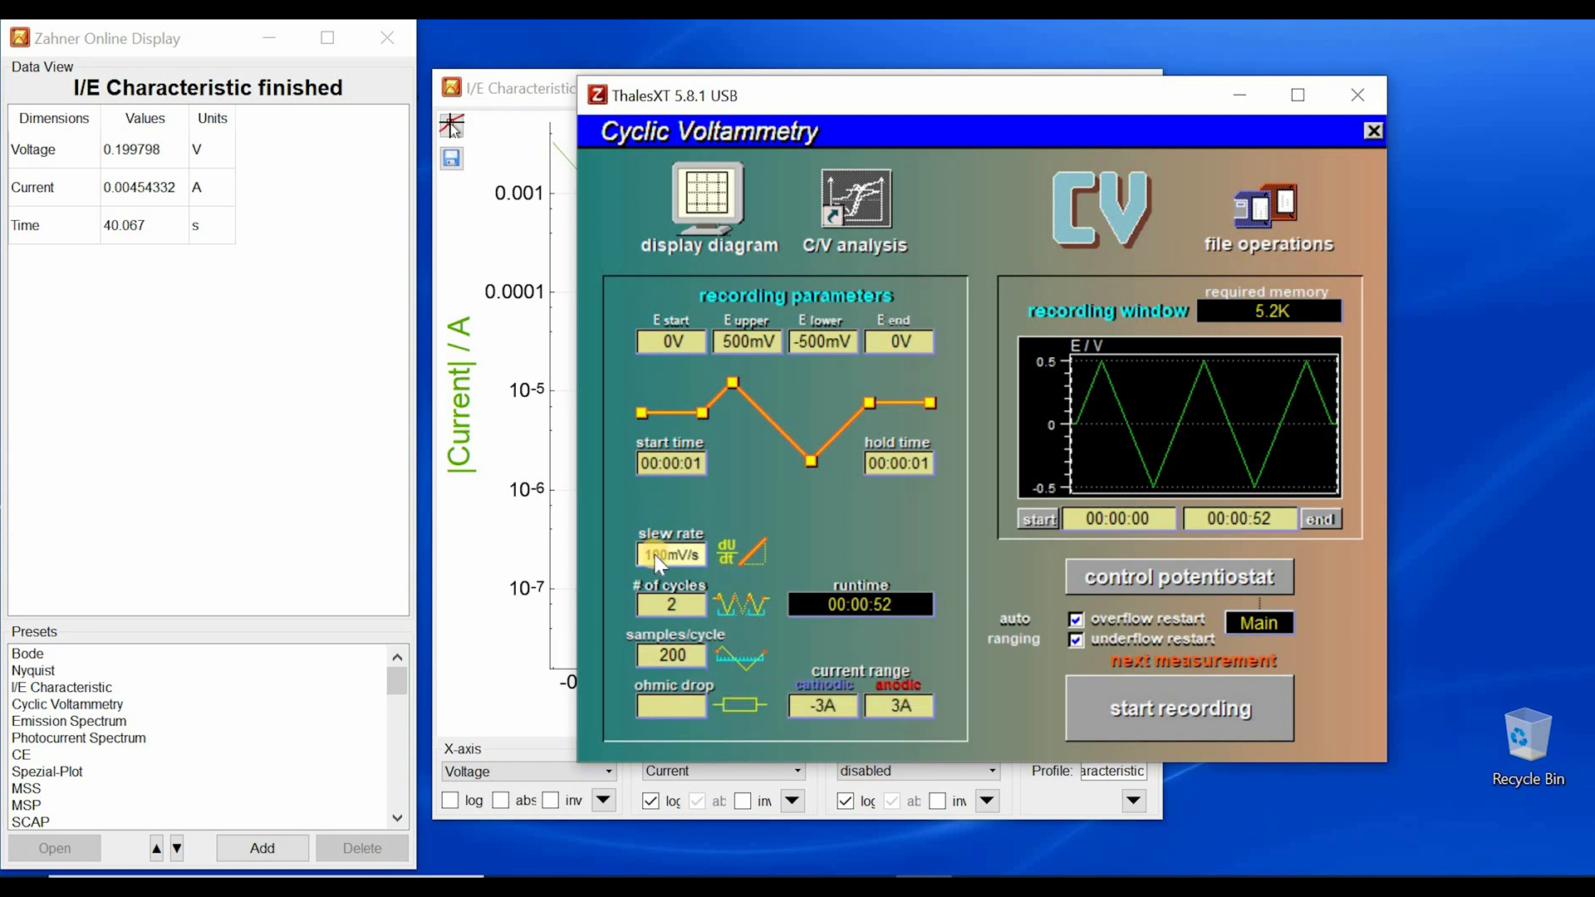
left_click(692, 655)
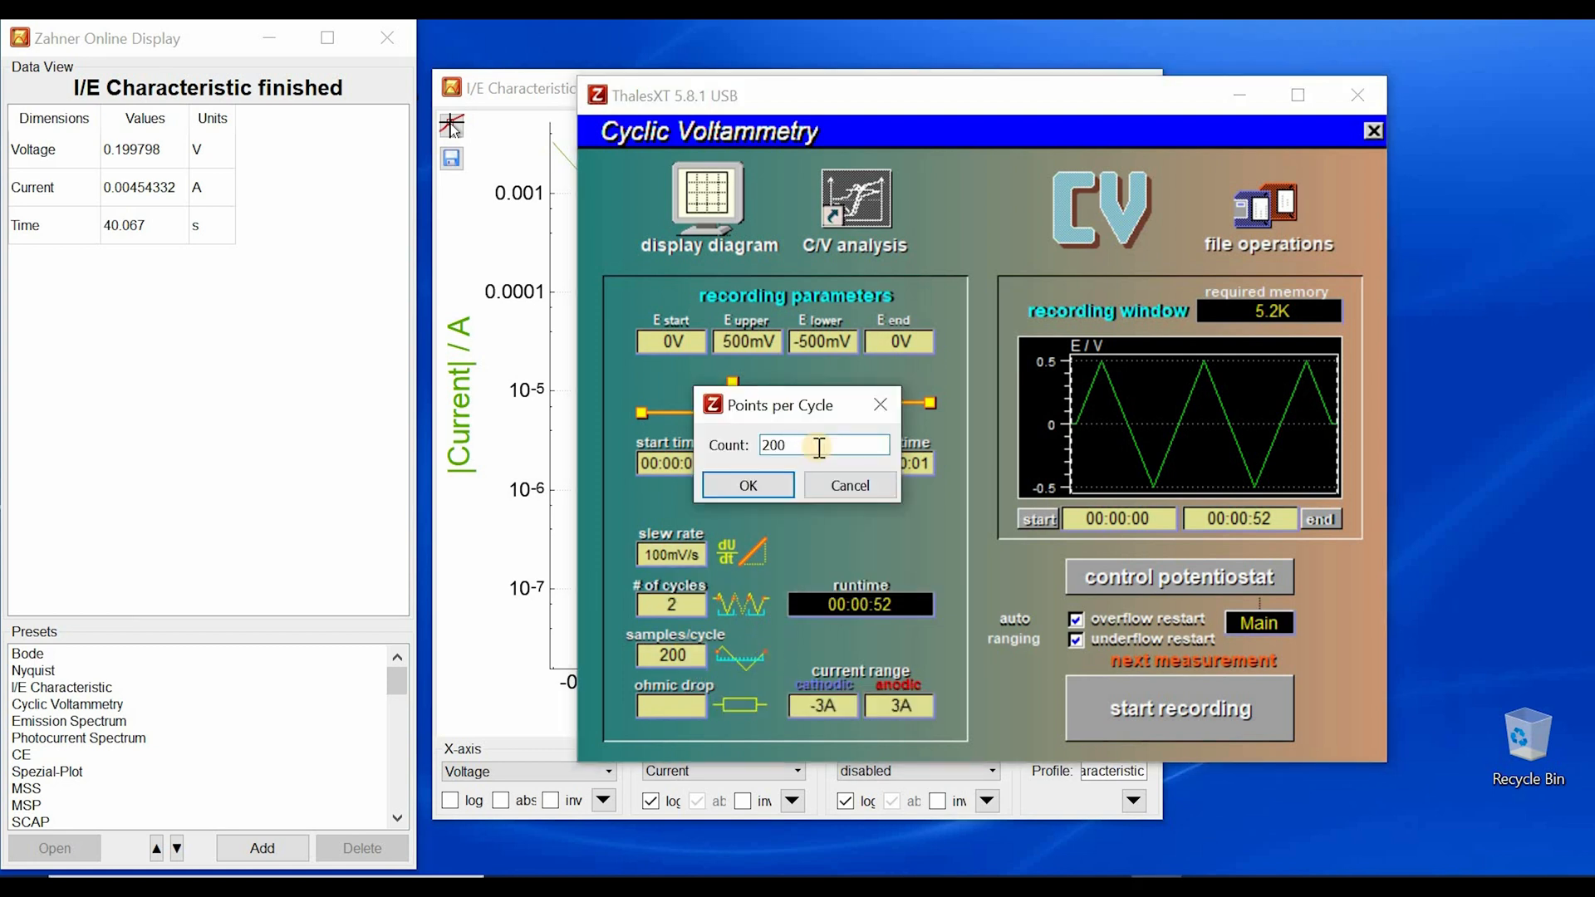
type("0")
key("Return")
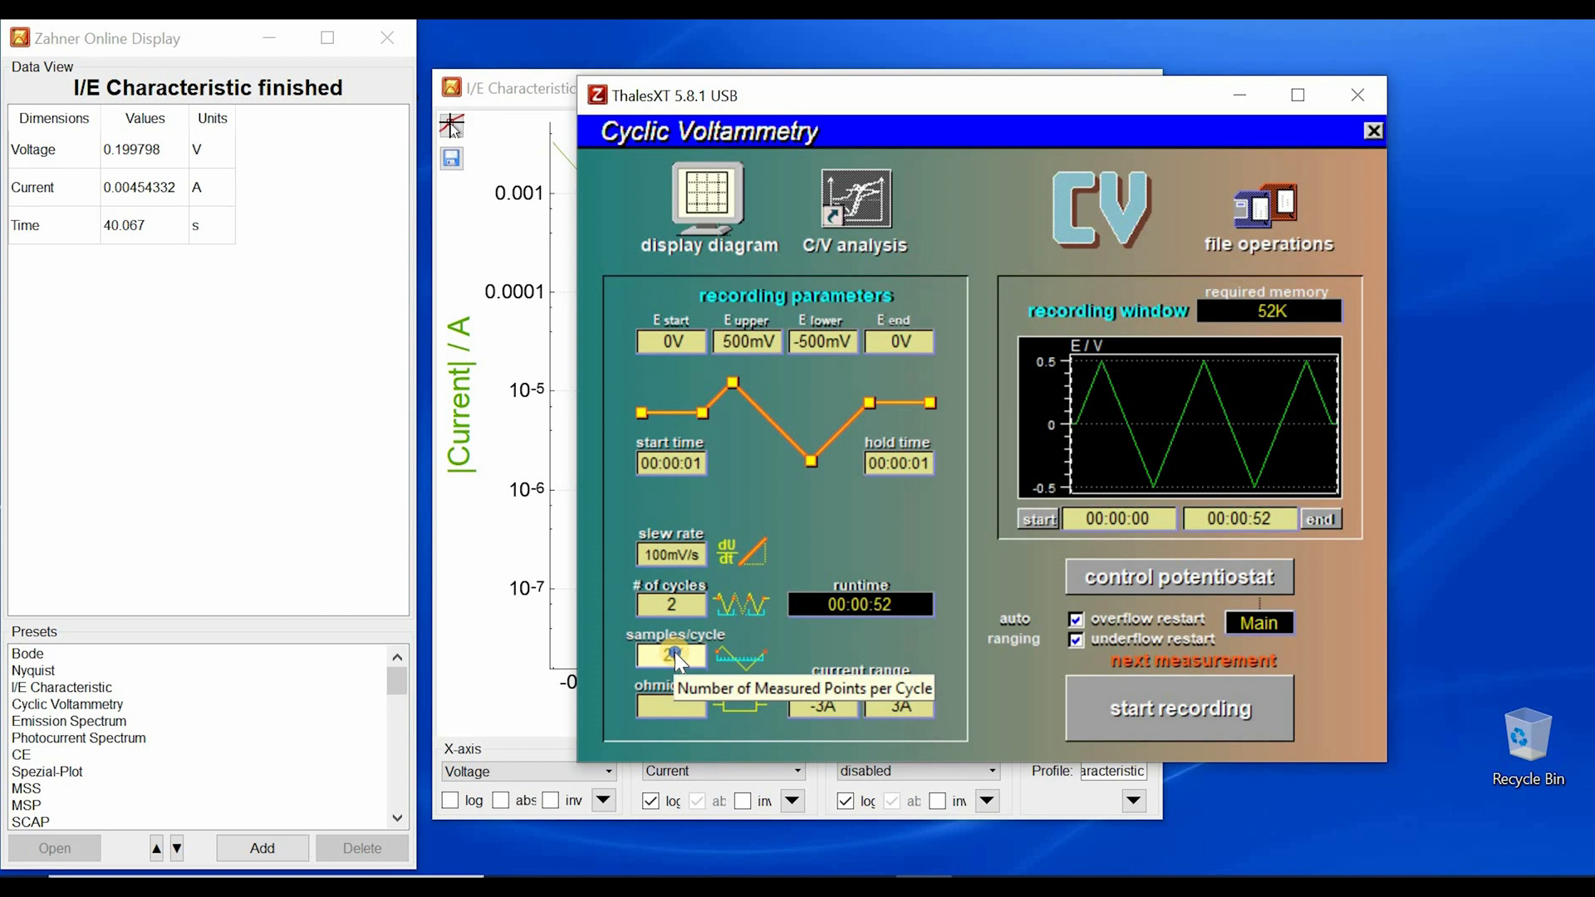
Step: Switch to the CV.pdf manual in Adobe Acrobat and examine the sampling rate formula in section 2.3 General Parameters
key("alt+Tab")
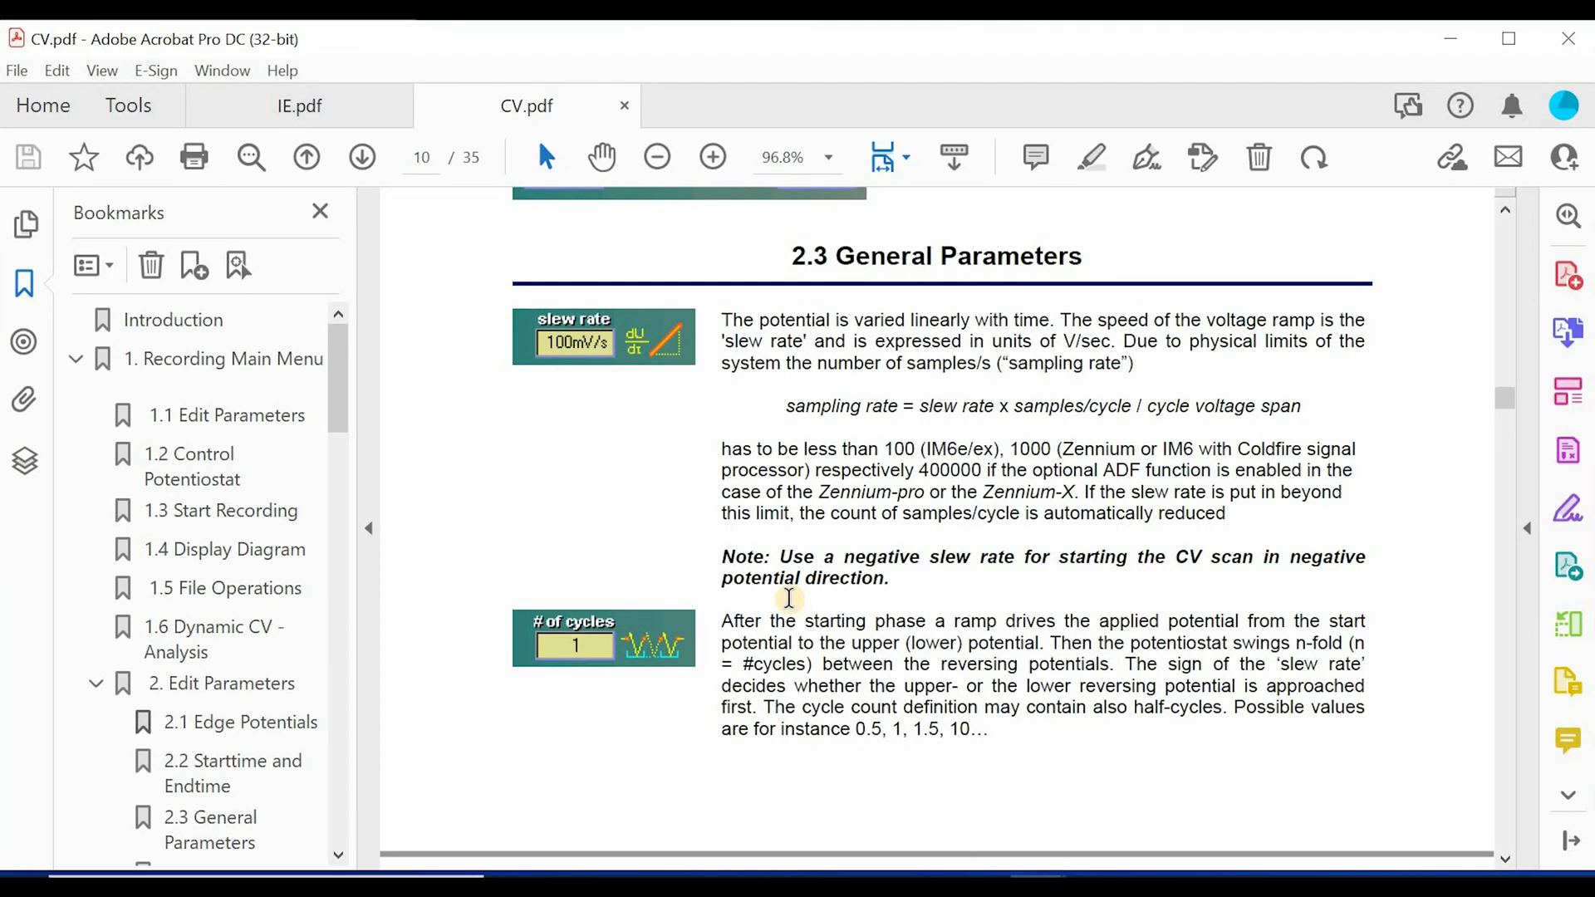
triple_click(1110, 409)
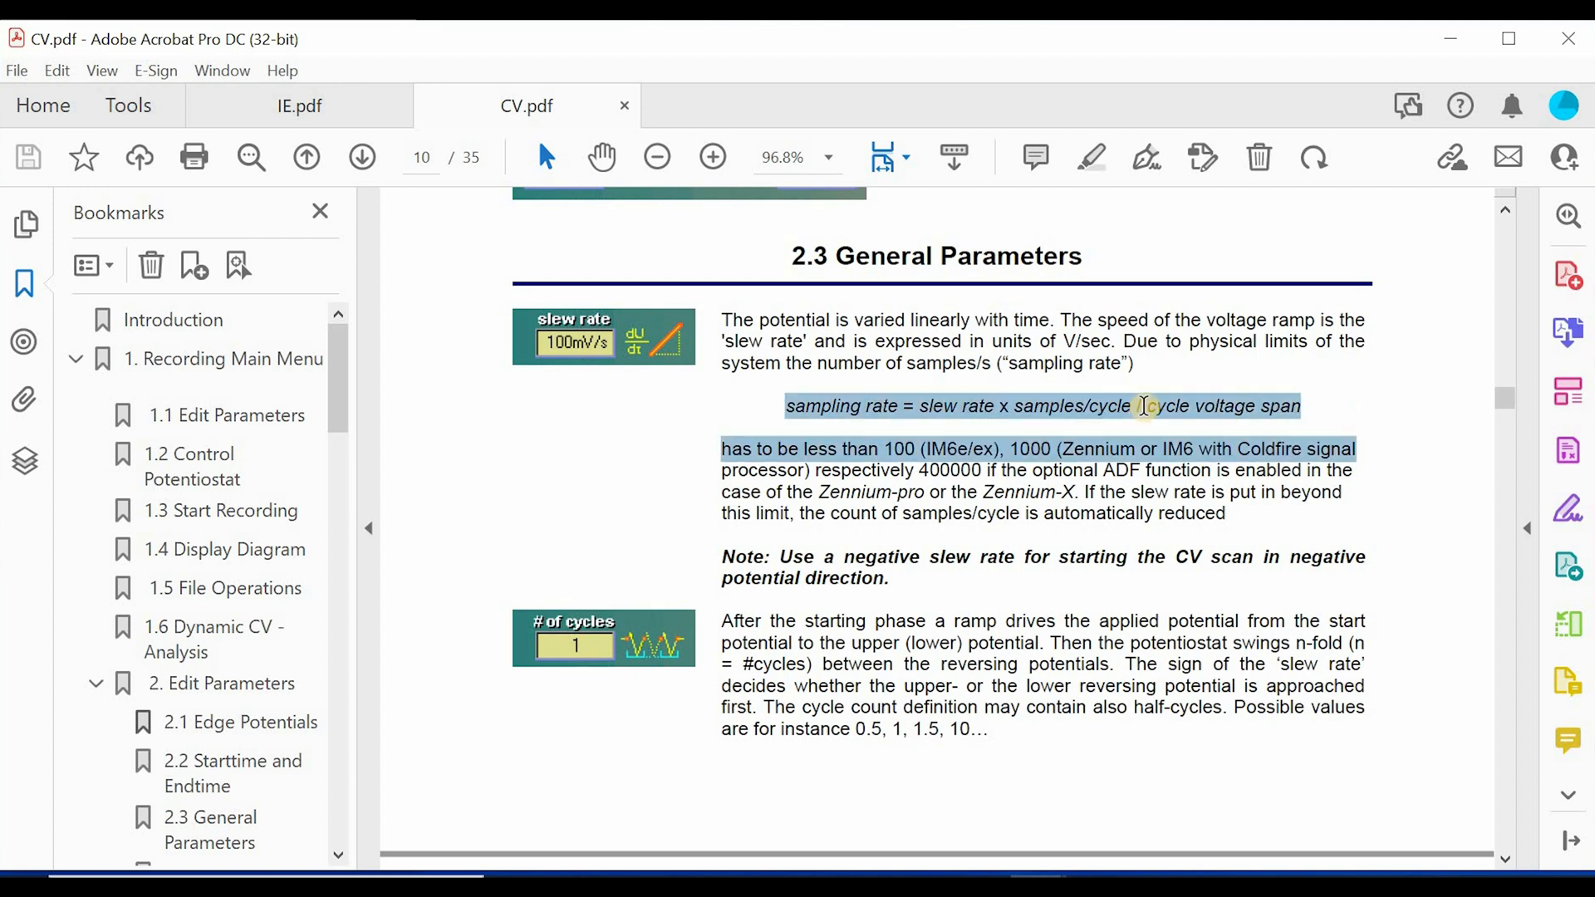
left_click(1154, 407)
left_click_drag(1299, 411, 1304, 409)
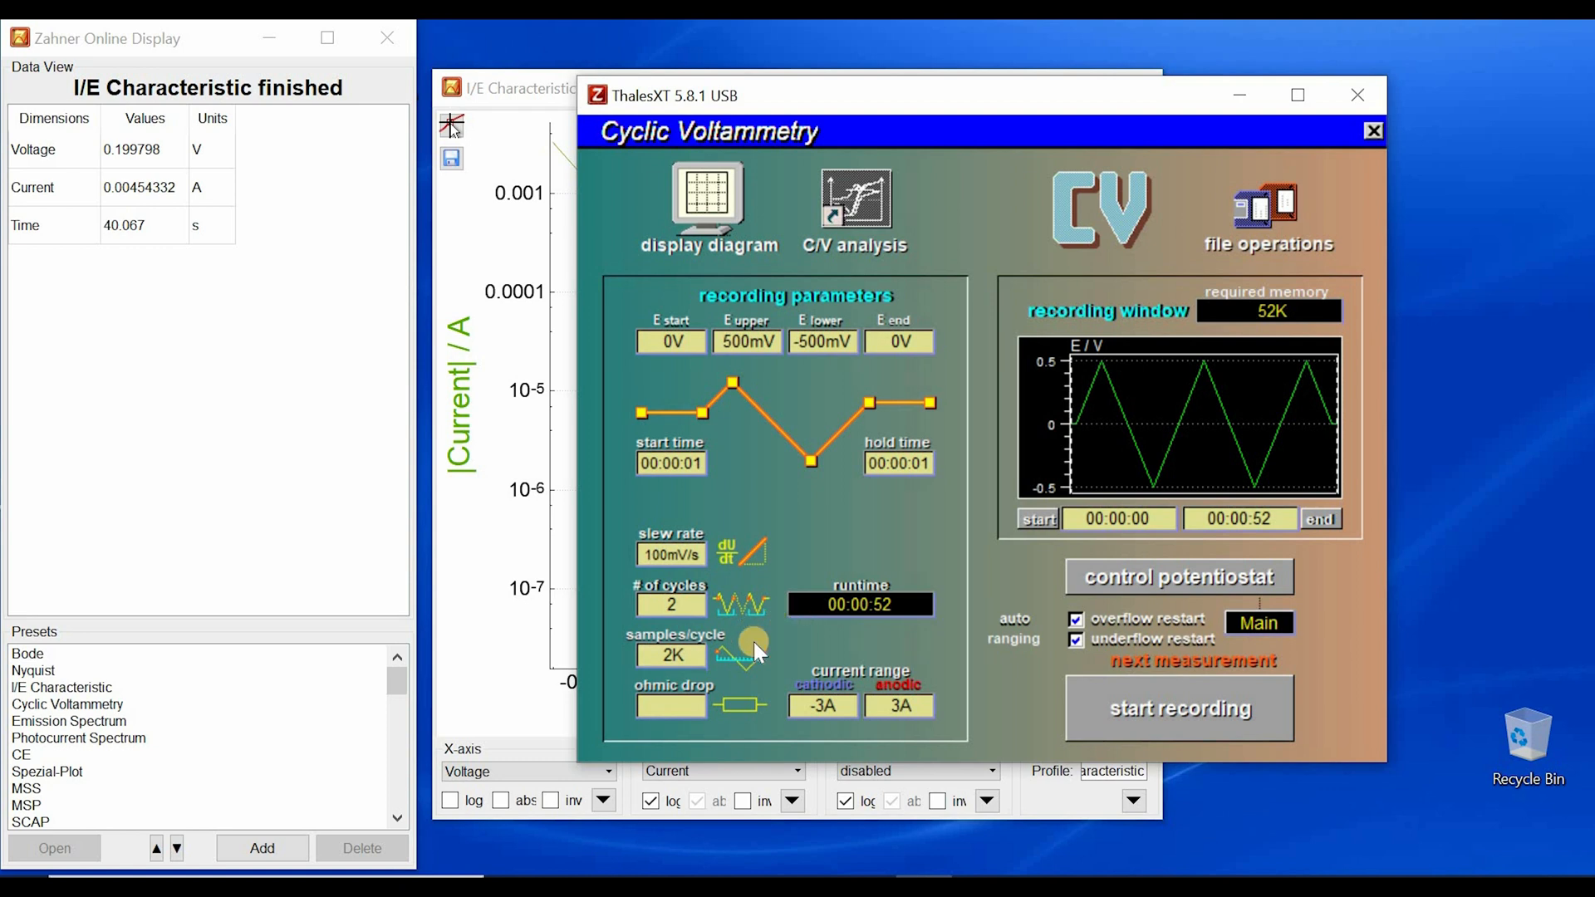
Step: Start an automatic ohmic drop measurement by entering * as the ohmic drop resistance
left_click(665, 705)
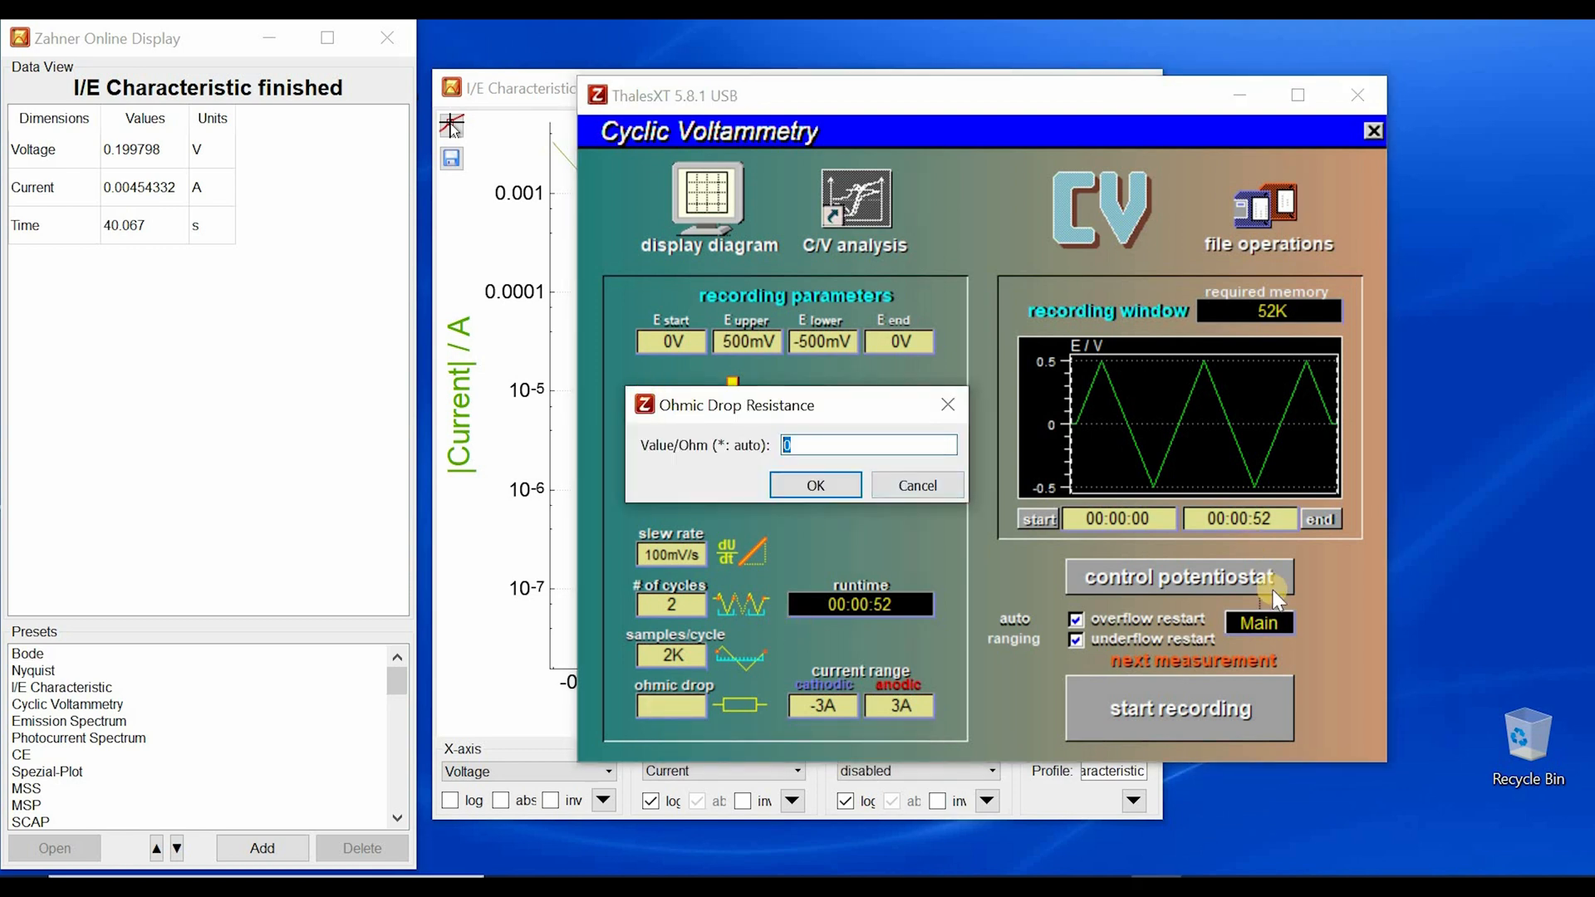
type("*")
left_click(820, 484)
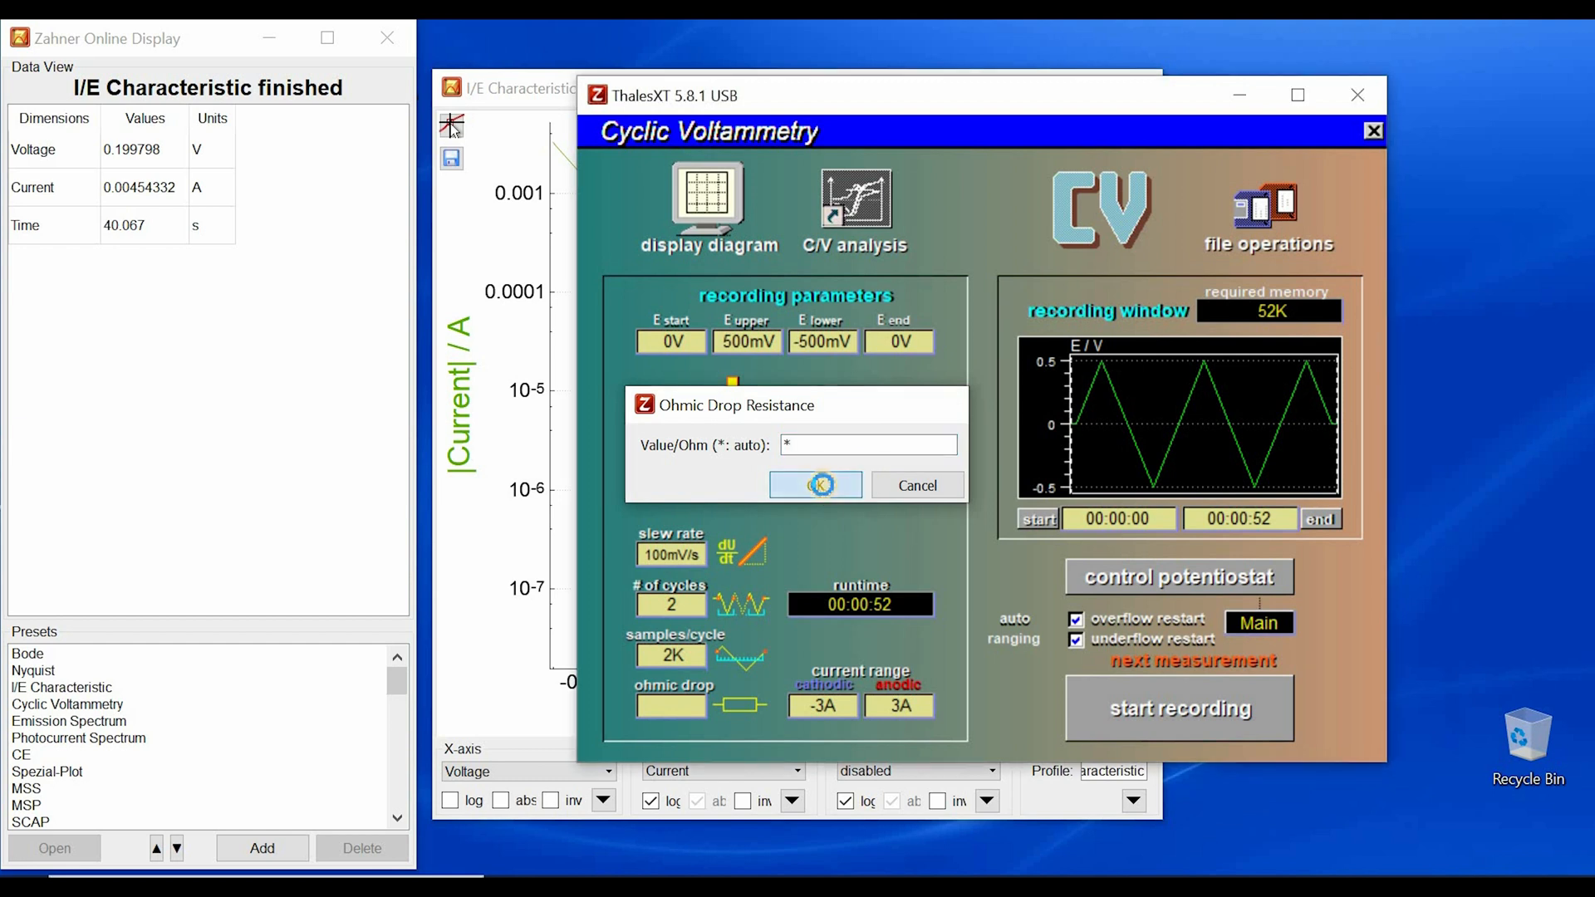
Step: Set the ohmic drop resistance manually to 9 ohm
left_click(648, 710)
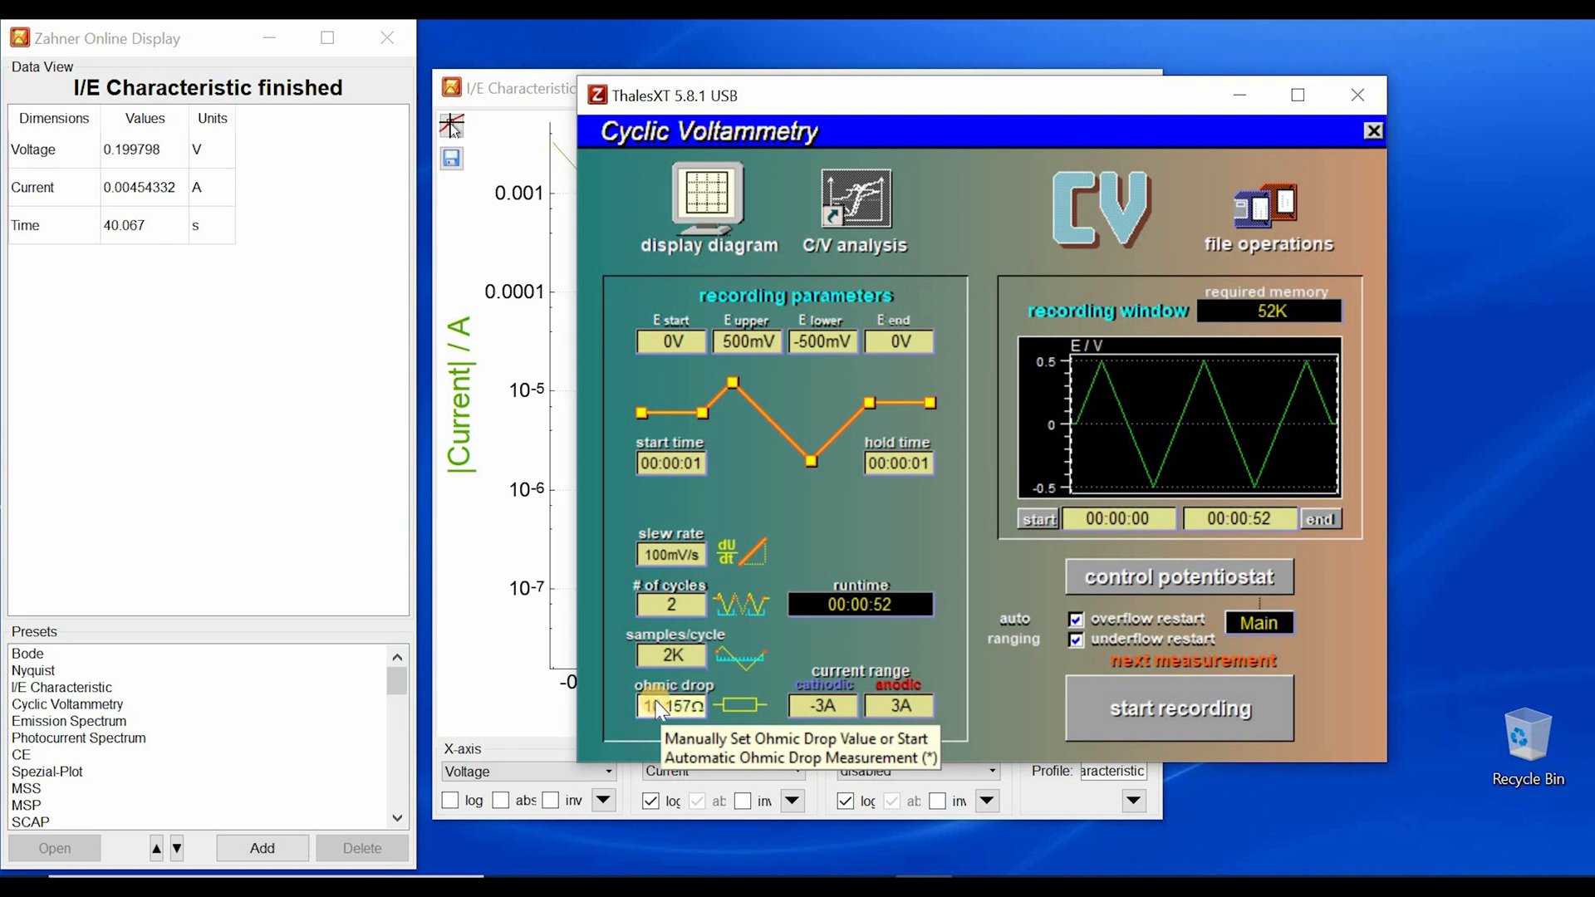
left_click_drag(838, 437, 720, 429)
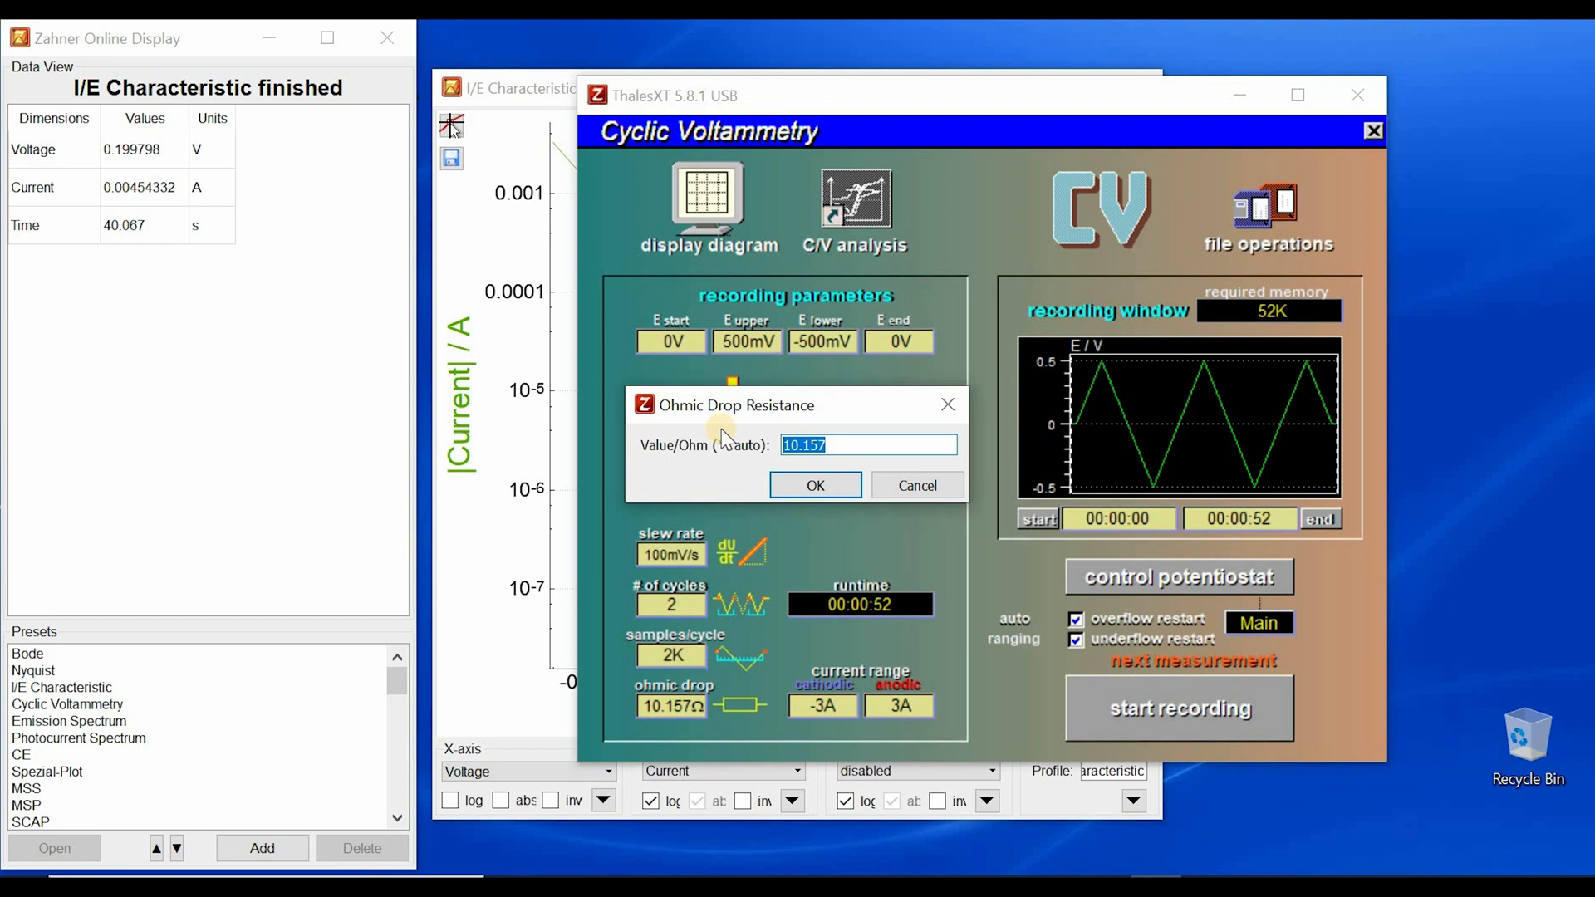
key("BackSpace")
key("Return")
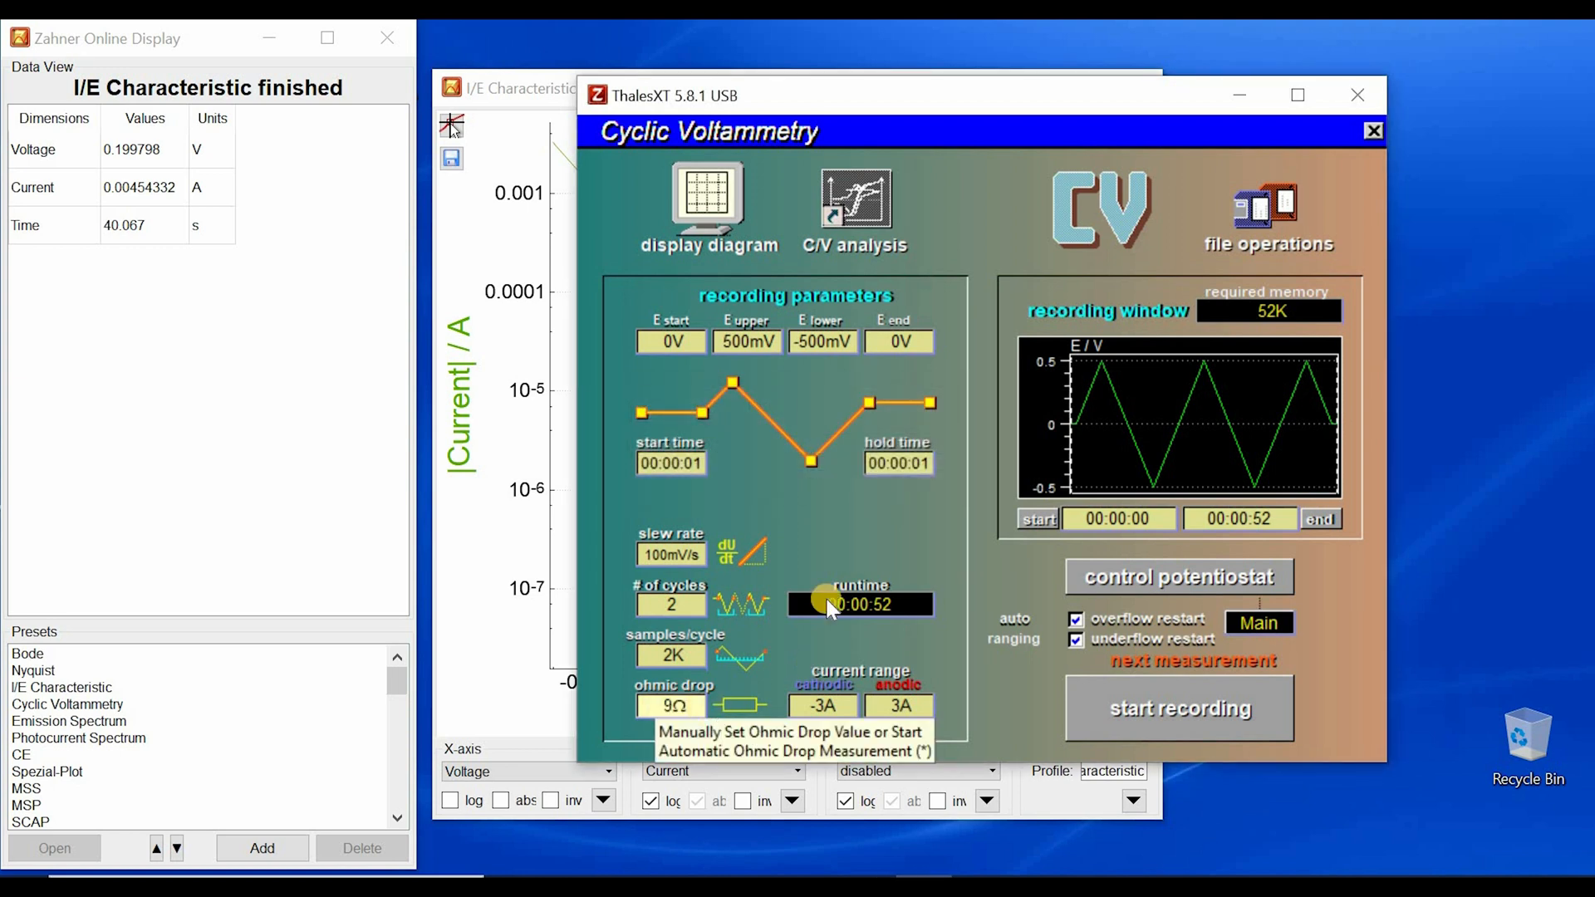
Step: Set the ohmic drop resistance to 0 so that no ohmic drop compensation is used
left_click(700, 709)
type("0")
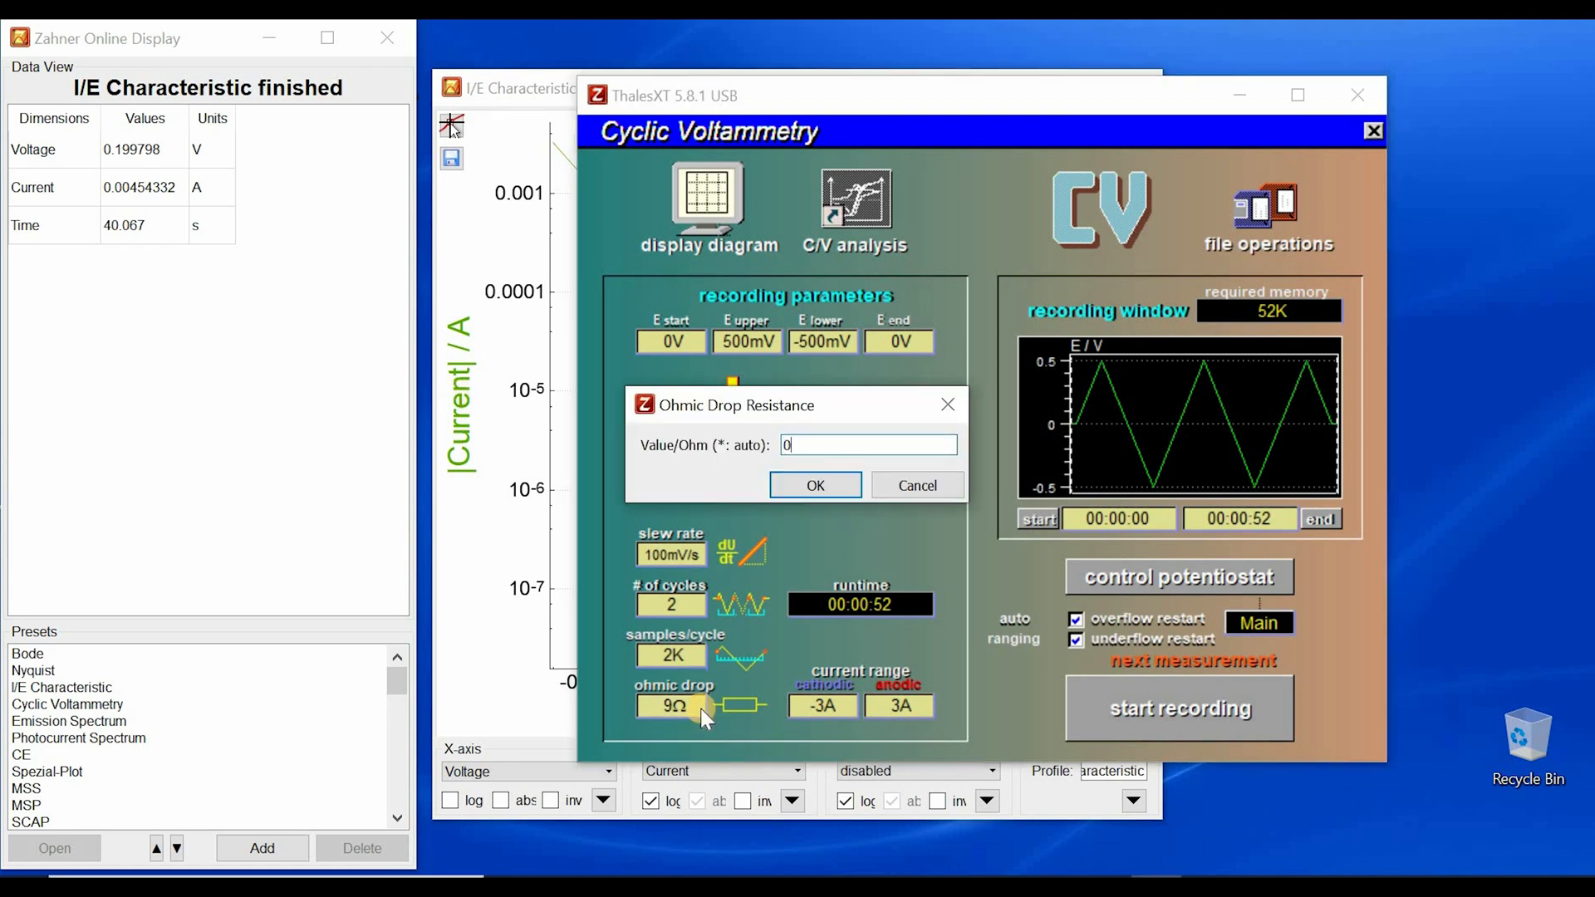
key("Return")
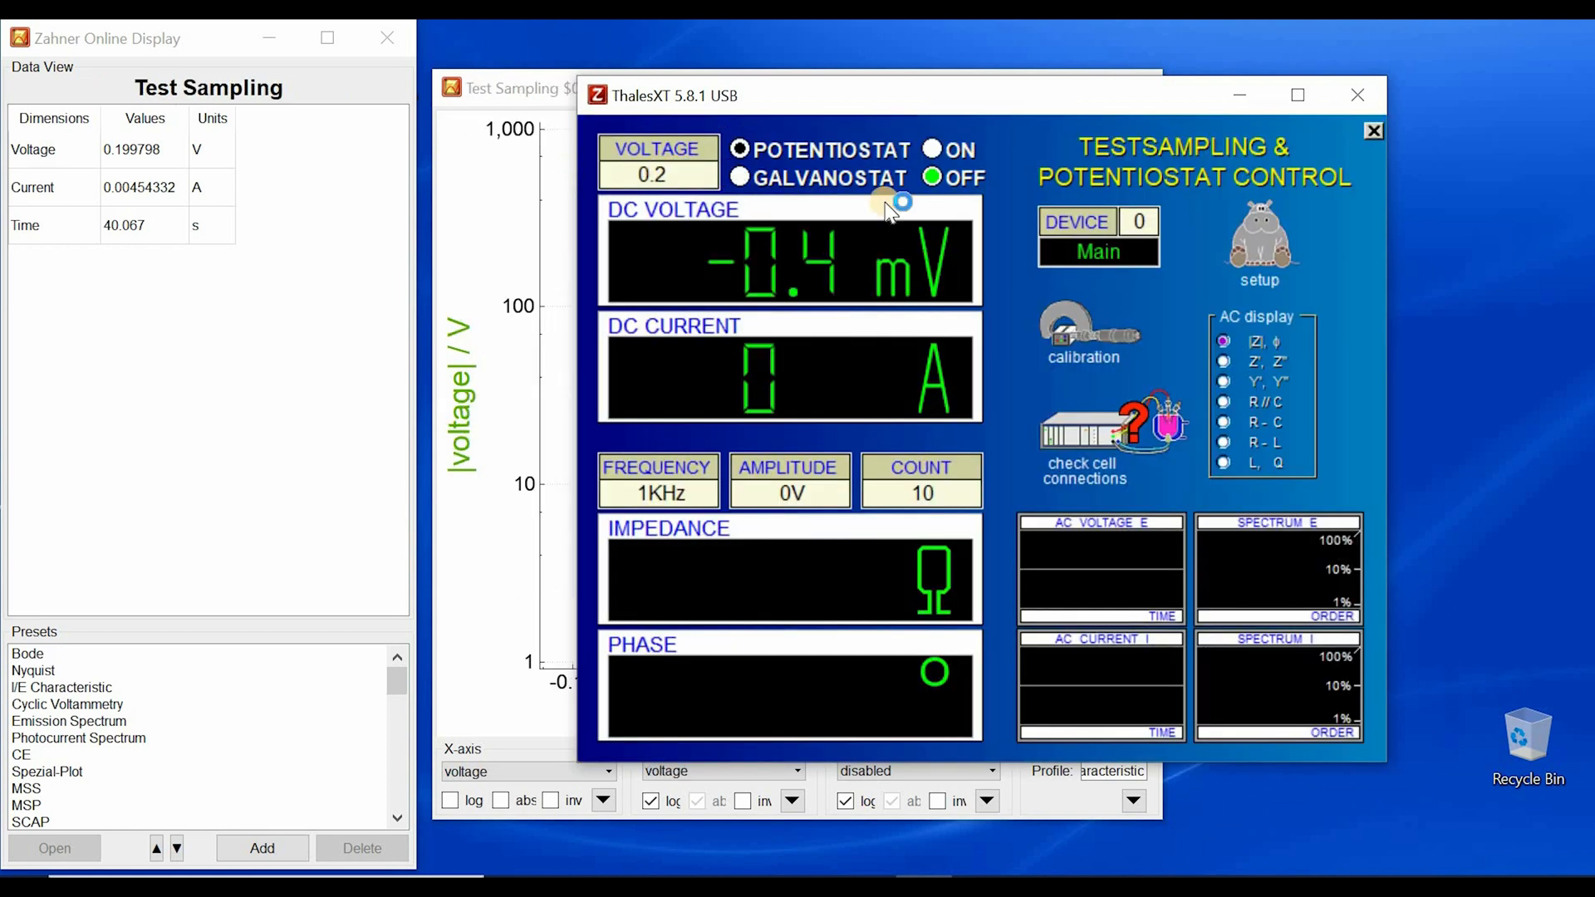
Step: In the potentiostat control, set the applied DC potential to 0.5 V and switch the potentiostat off
left_click_drag(736, 442, 989, 442)
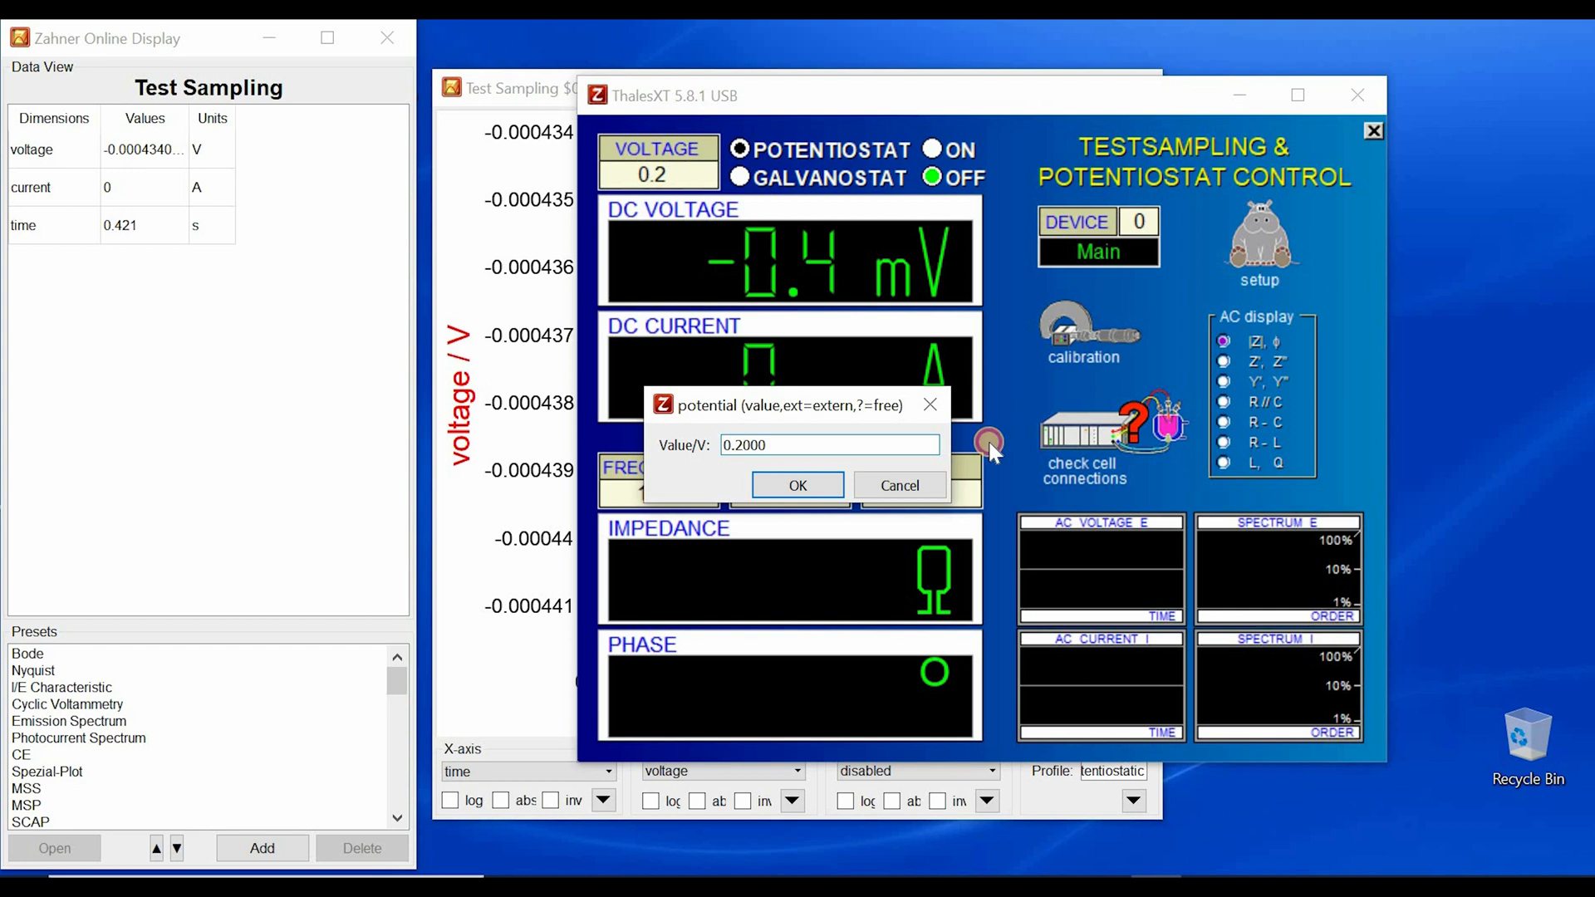
type("5")
key("Return")
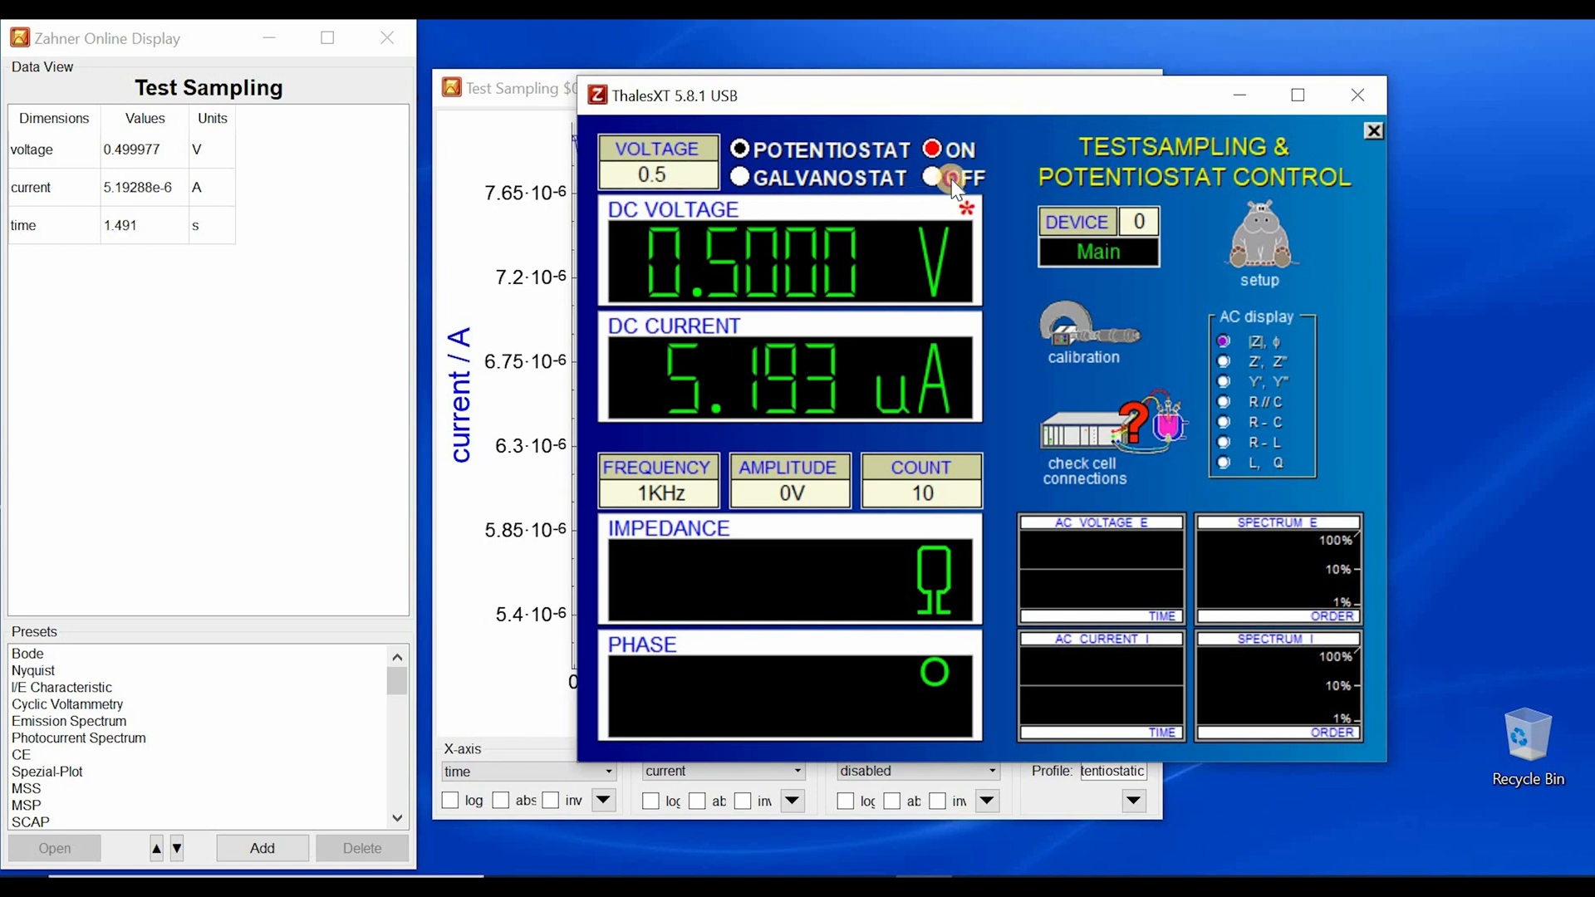
left_click(1001, 178)
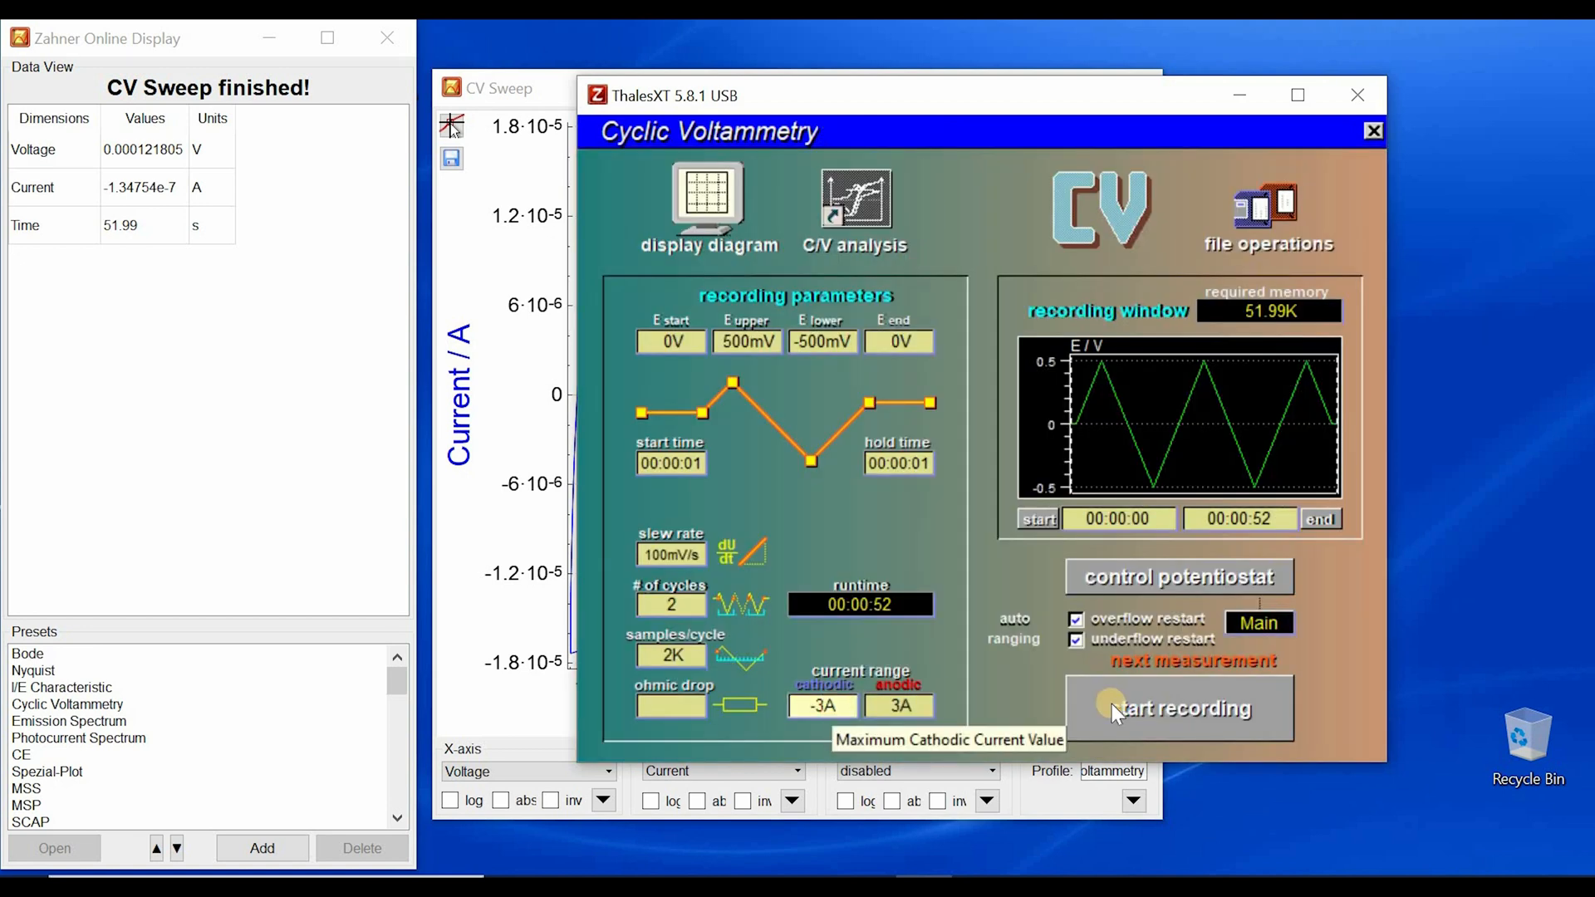
Step: Limit the current range to -20 µA cathodic and 20 µA anodic, and disable the overflow and underflow restarts
left_click(824, 706)
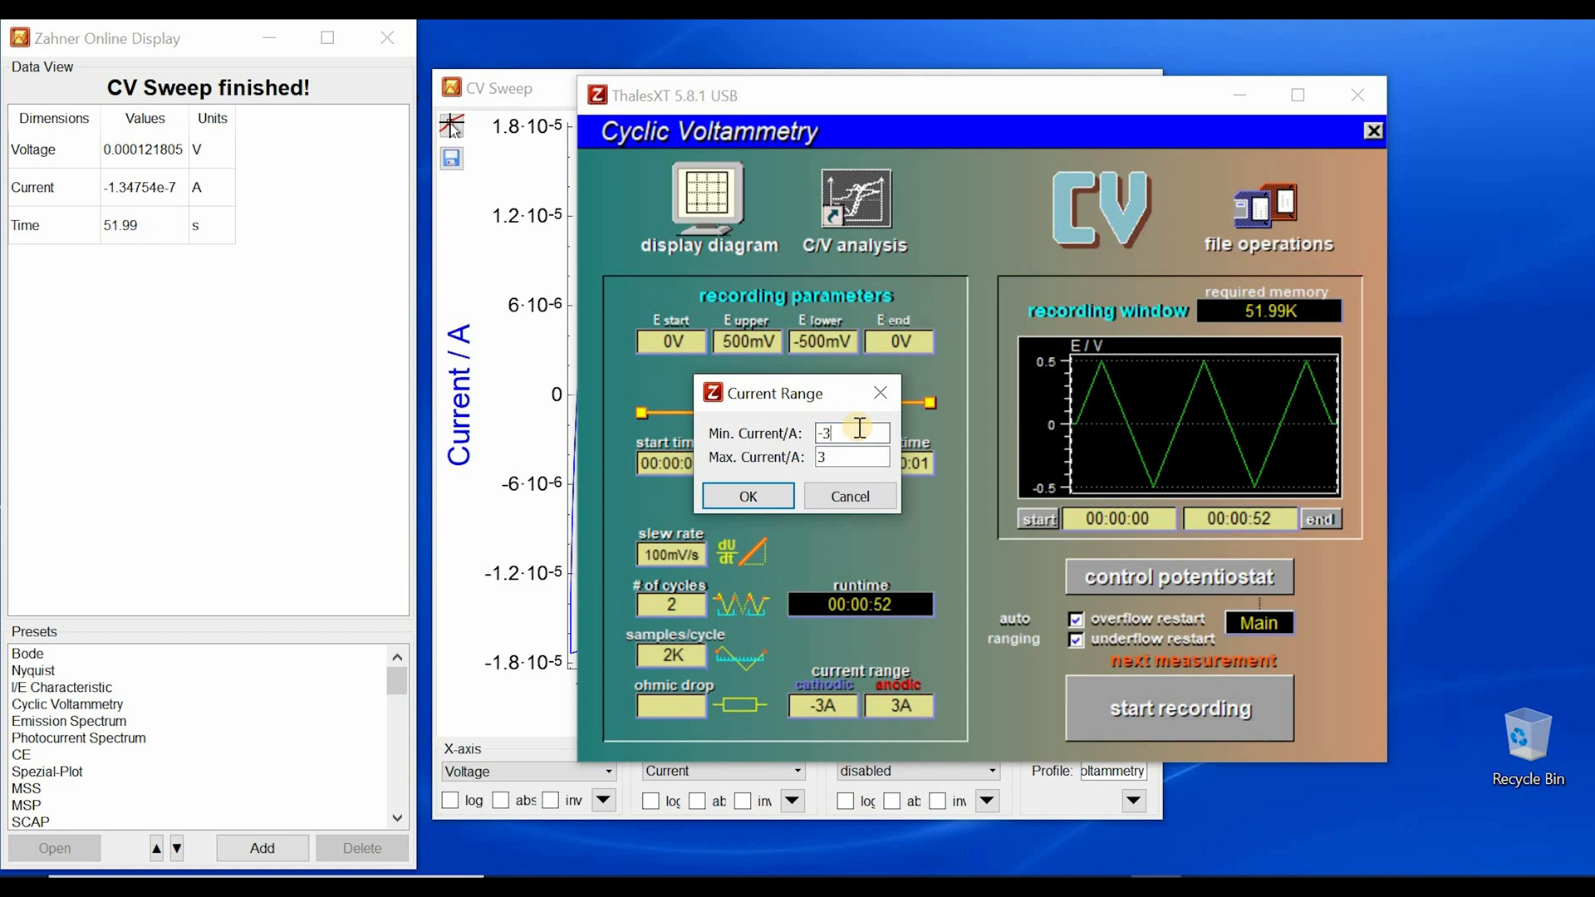
type("20u")
key("Tab")
type("20u")
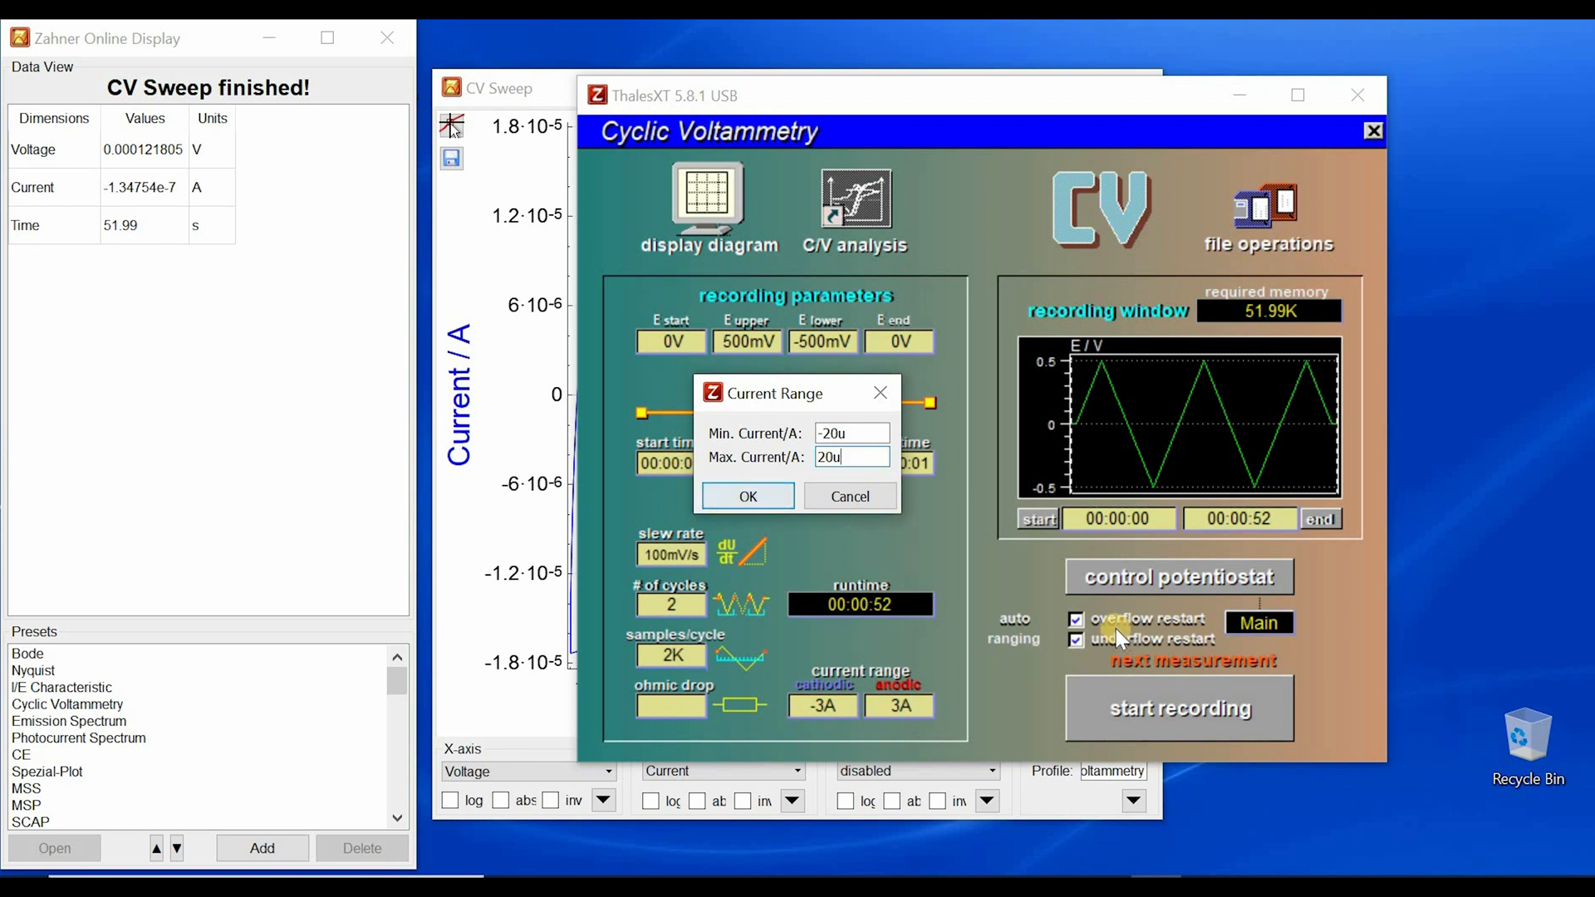
key("Return")
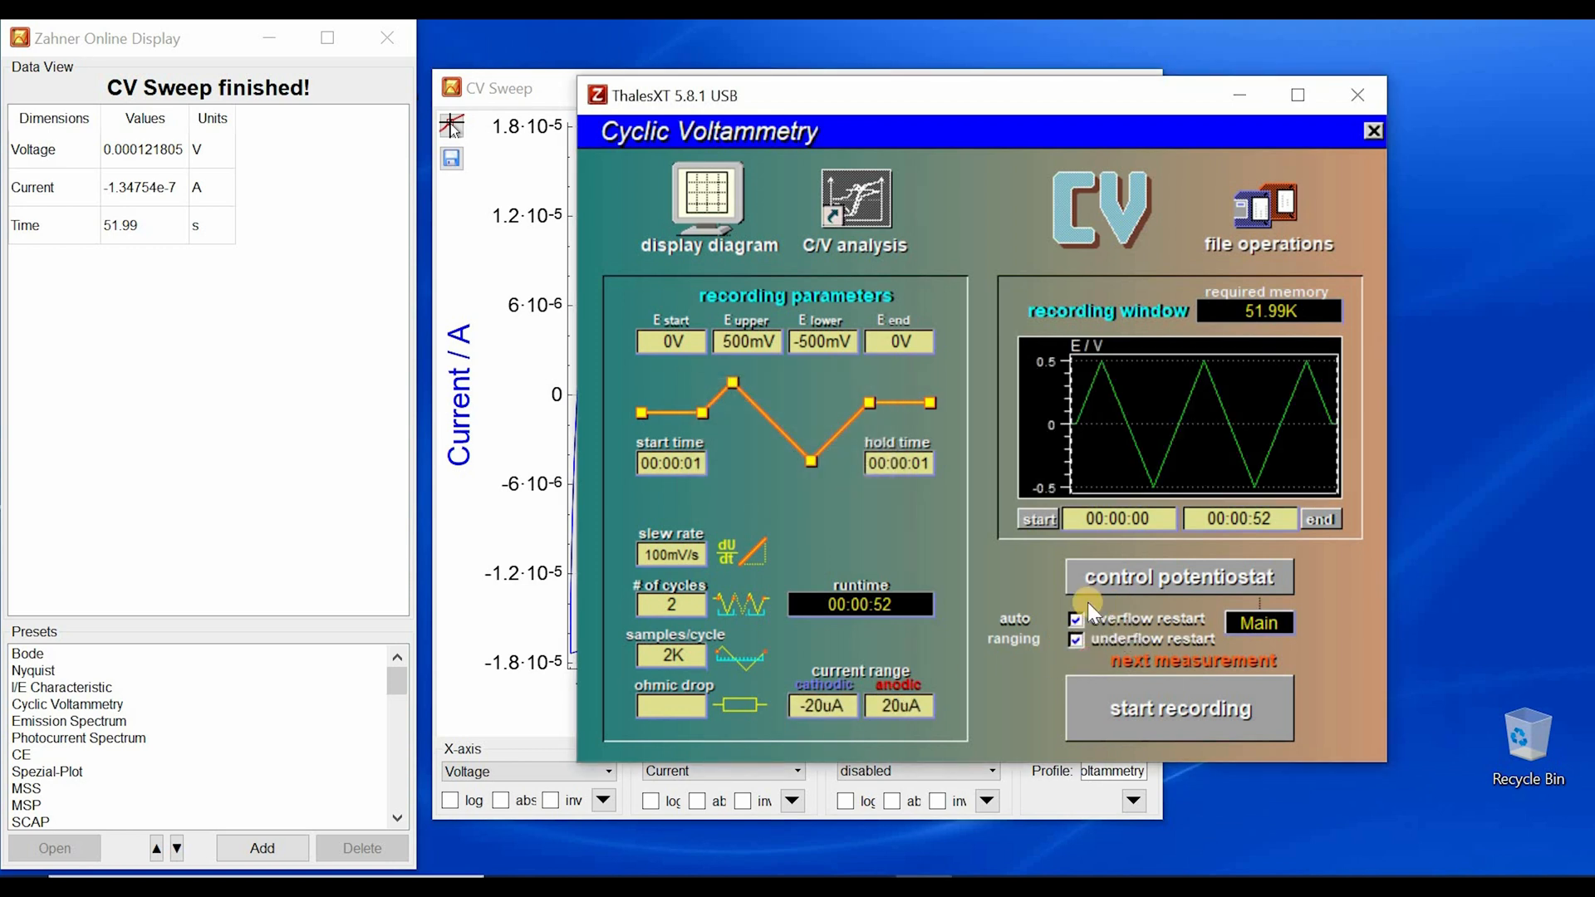
left_click(1075, 620)
Step: Set the slew rate of the cyclic voltammetry sweep to 100 µV/s
left_click(678, 551)
type("100u")
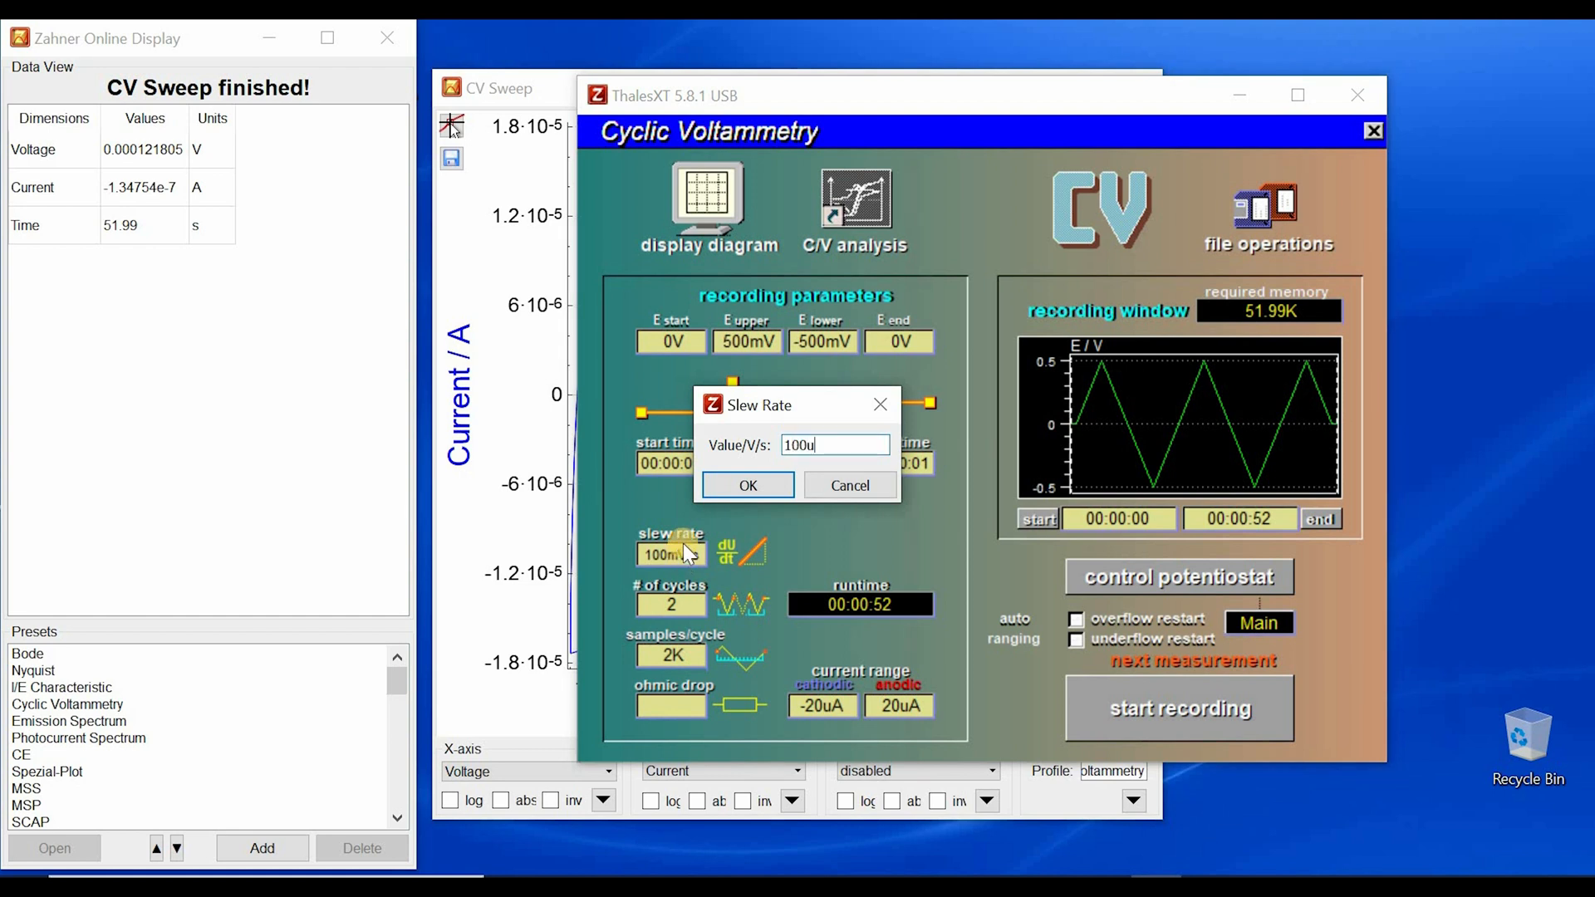
key("Return")
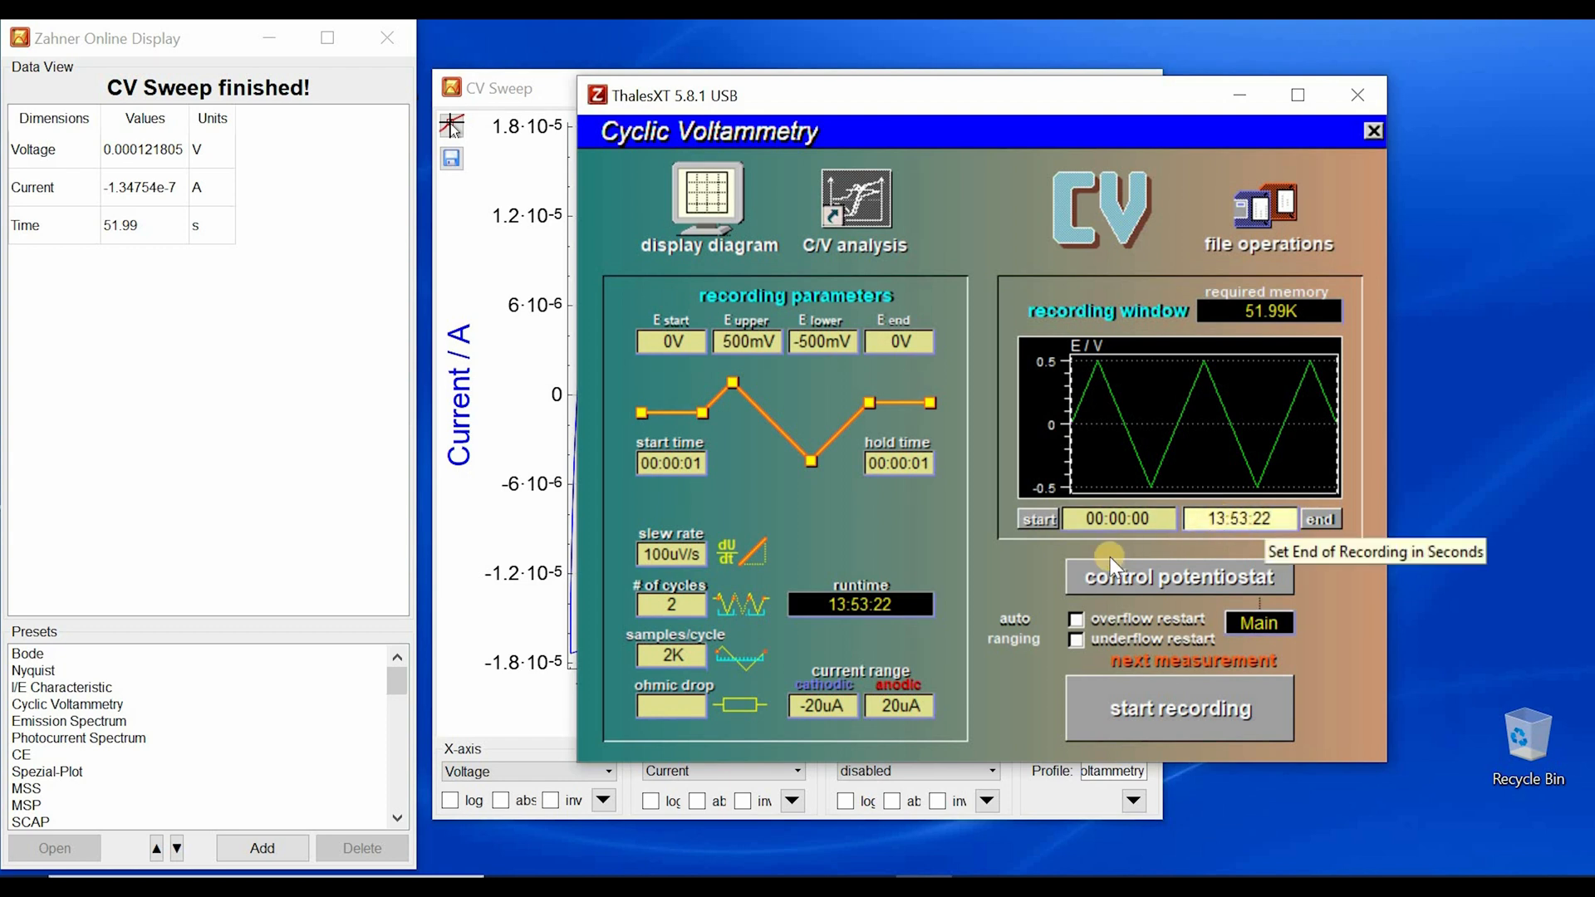
Step: Enable the overflow and underflow restarts and set the current range from -3 A to 3 A
left_click(1080, 618)
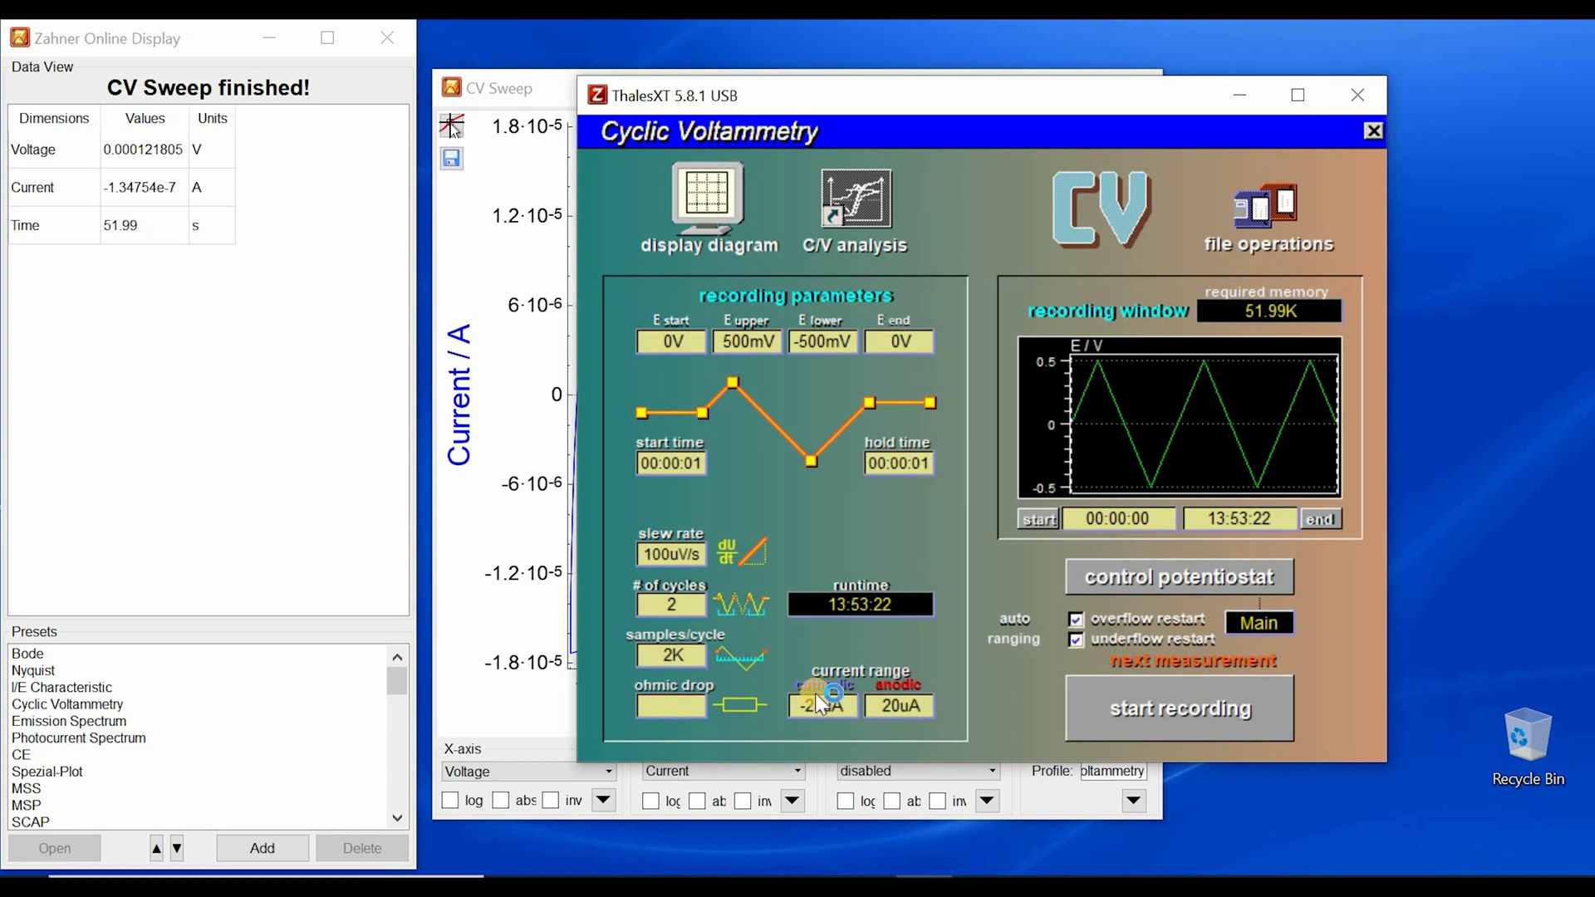
left_click(814, 432)
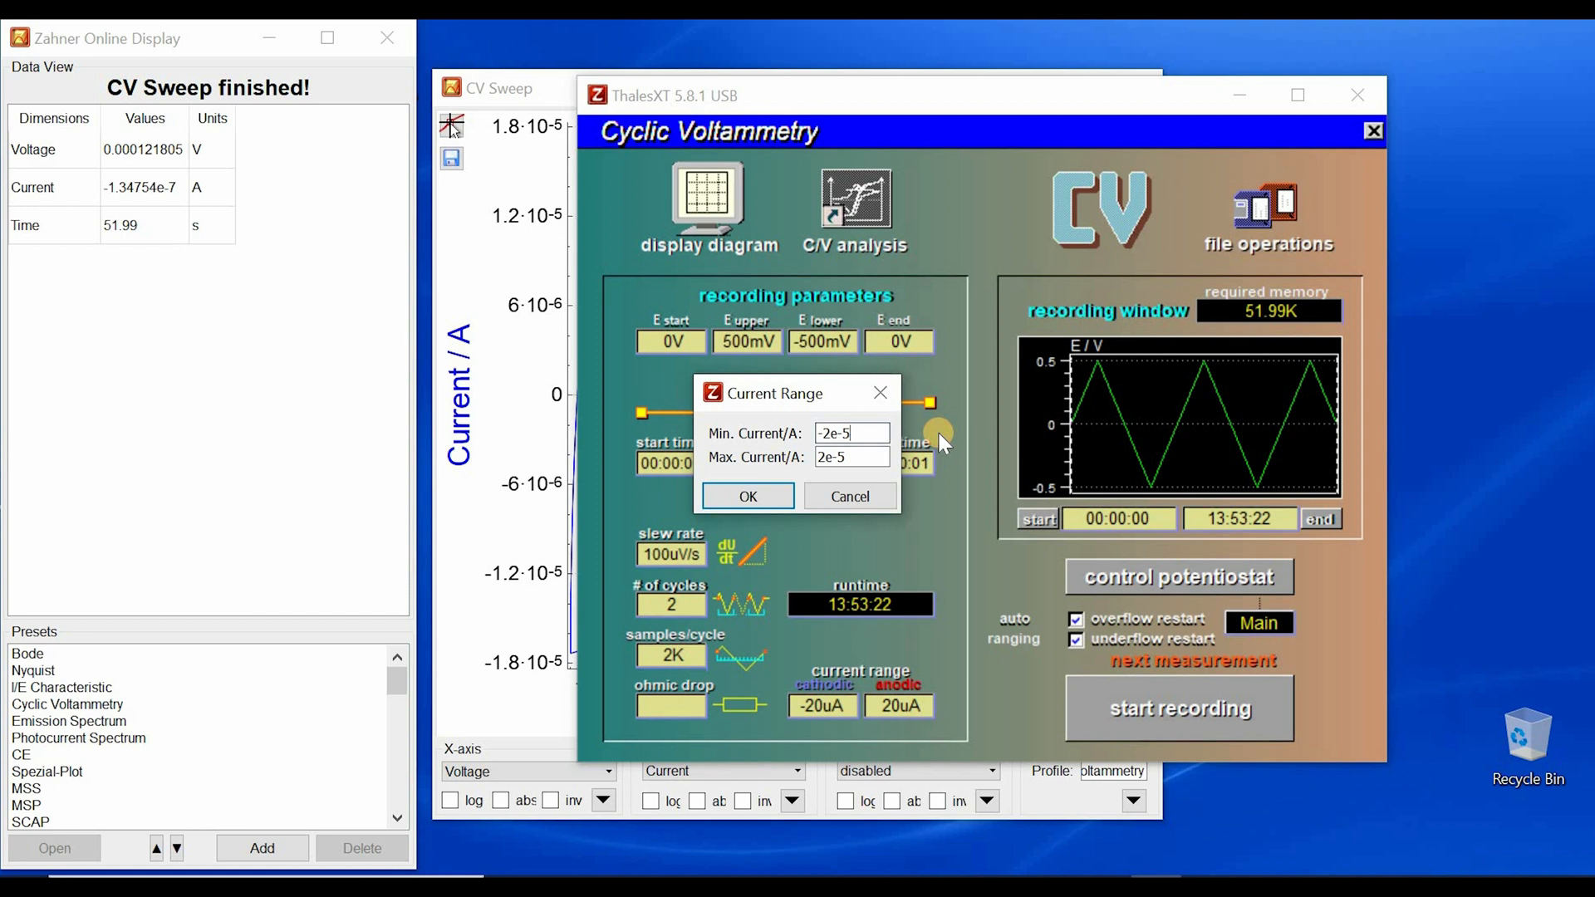
left_click_drag(816, 432, 855, 433)
type("-3")
key("Tab")
type("3")
key("Return")
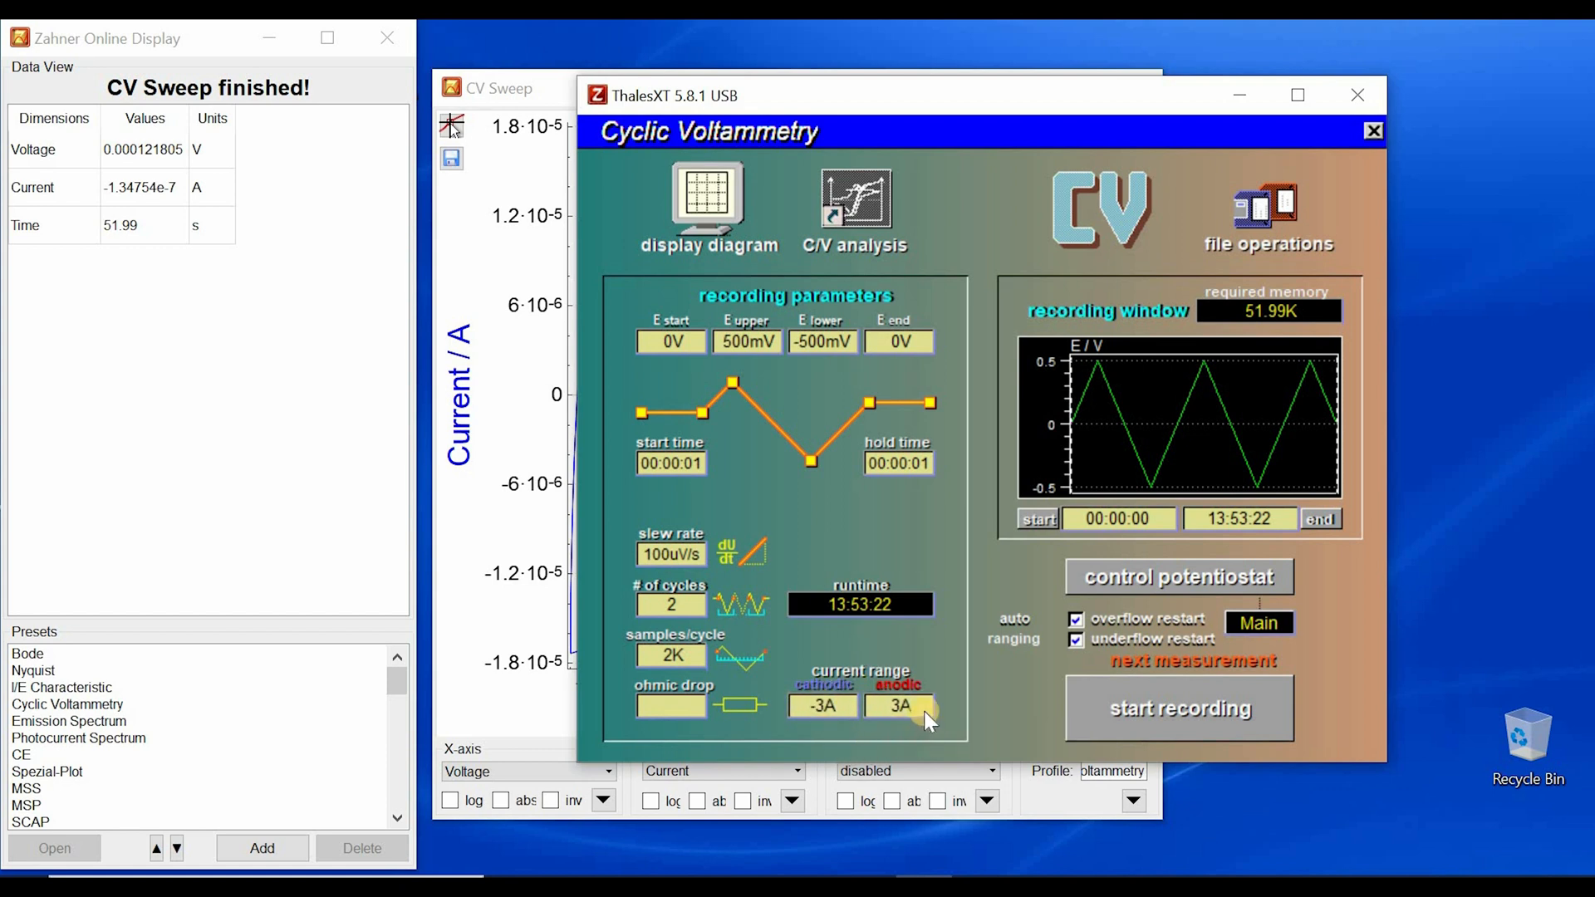
left_click(1076, 618)
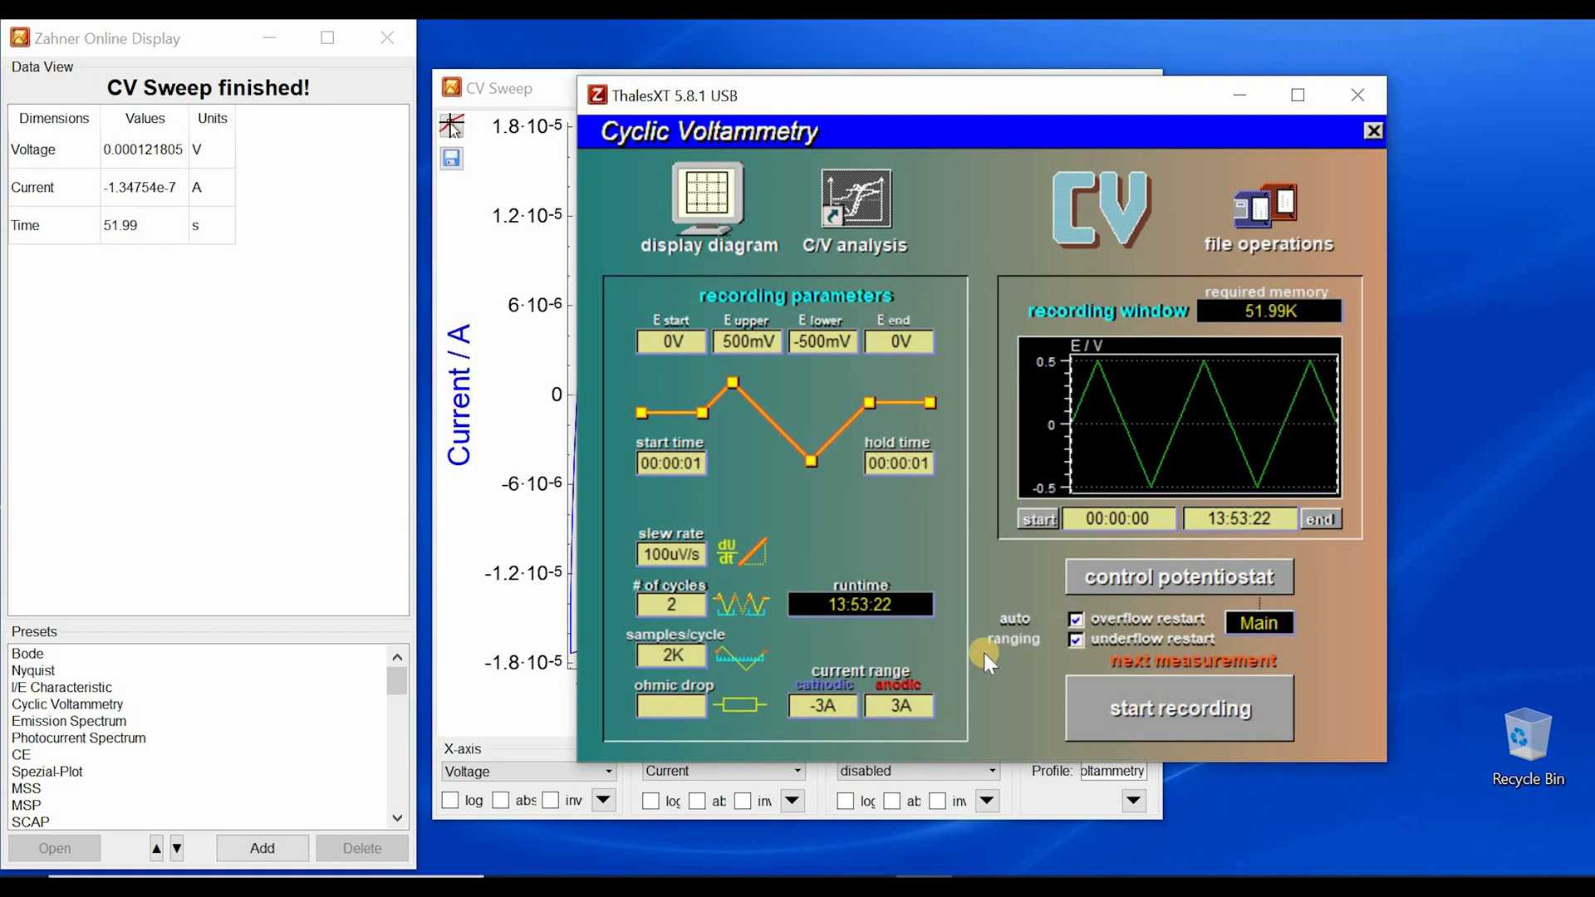